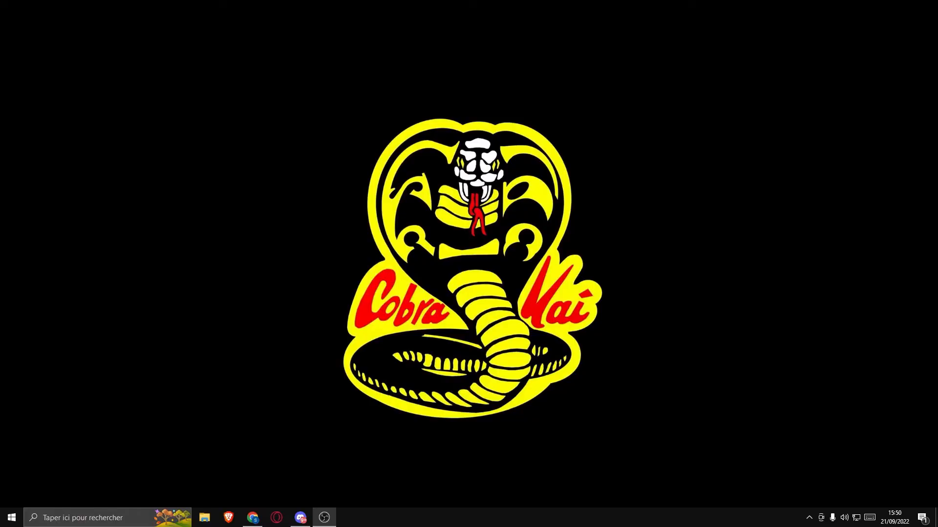
- Open Google Chrome, go to The Sandbox Game website and dismiss the translation prompt
key(super)
text(google)
key(Return)
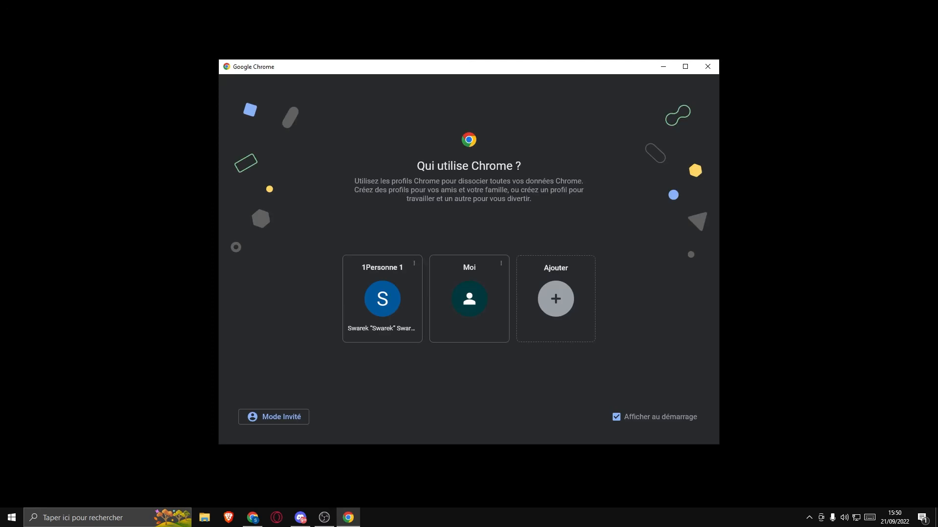
text(The Sandbox Game)
key(Return)
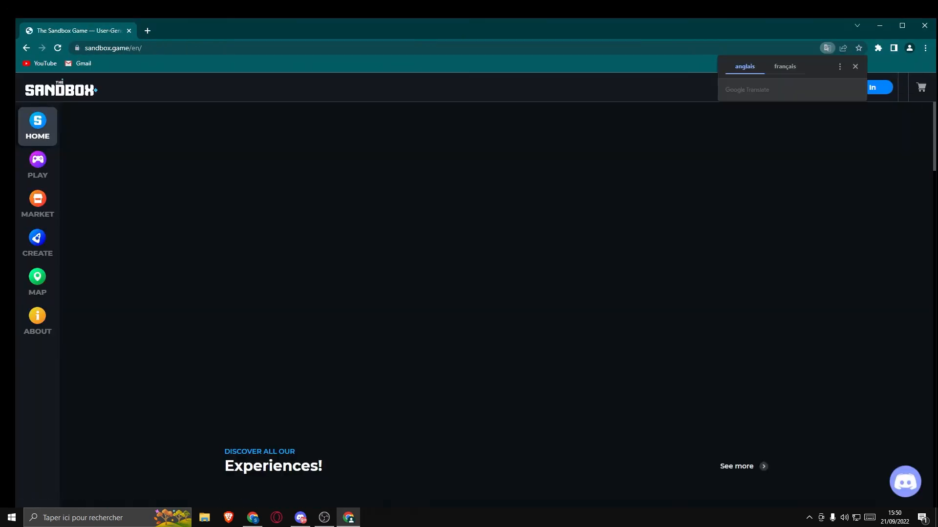
key(Escape)
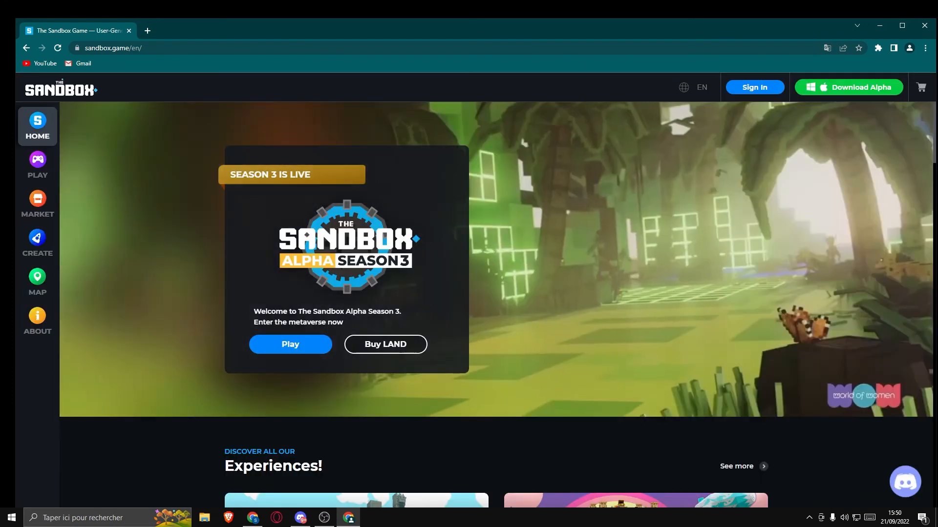
- Download the Windows version of Game Maker from the website's creation section
click(38, 243)
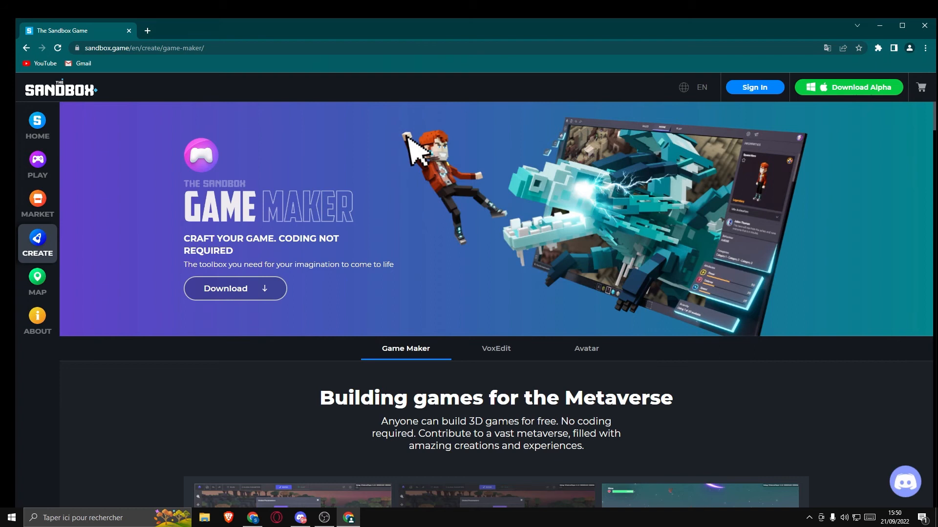
click(235, 288)
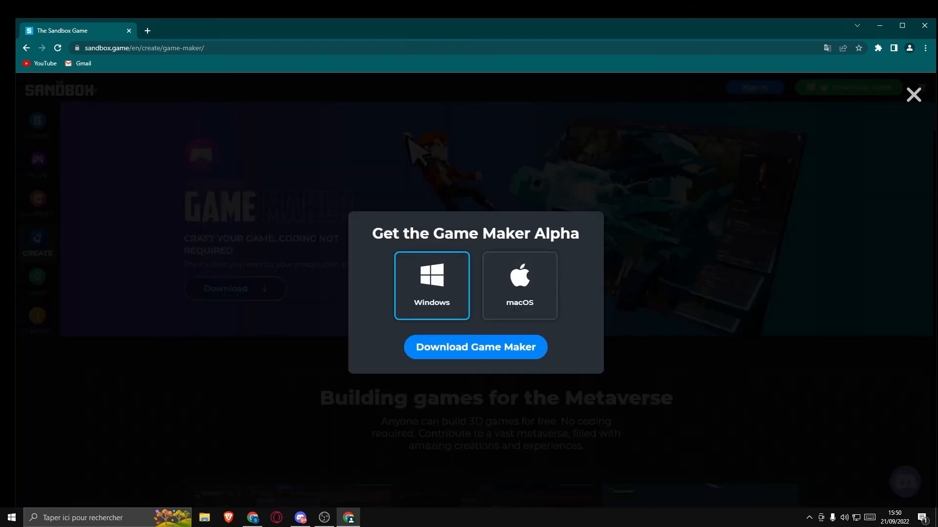
click(476, 347)
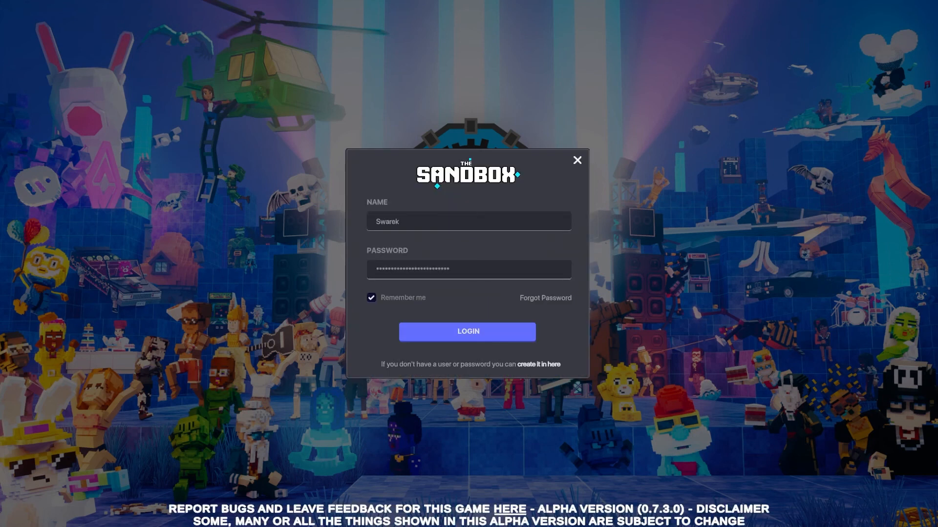
- Log in to Game Maker with the remembered account and create an empty 3x3 experience named Squid Game
key(Return)
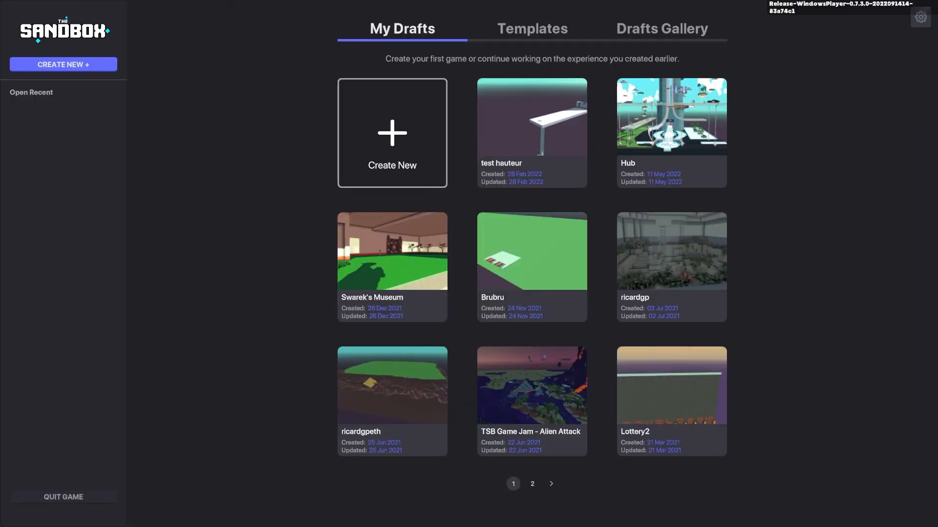
click(392, 133)
text(Squid Game)
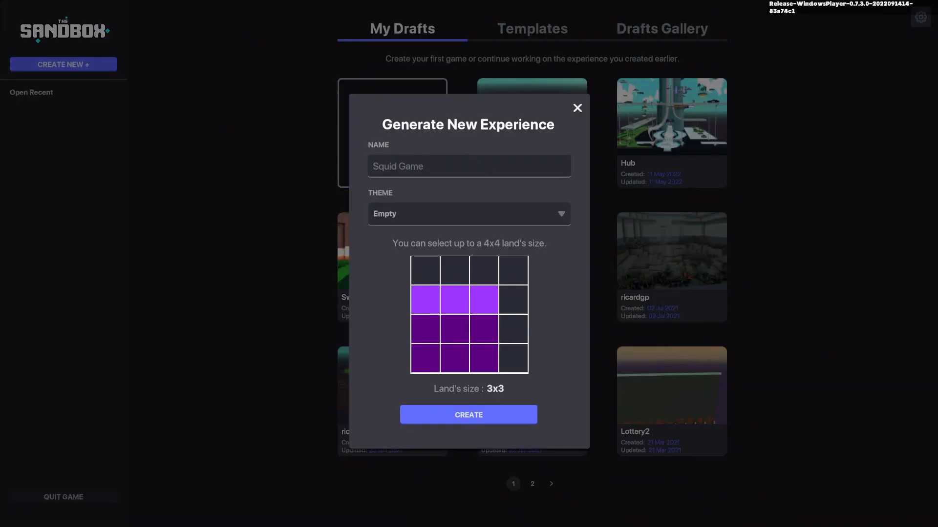
click(469, 414)
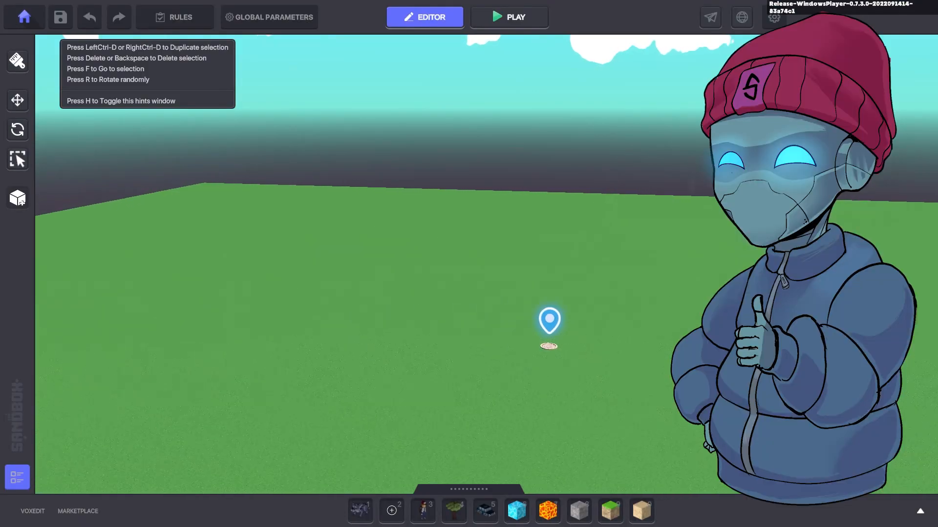
- Expand the asset library and inspect the favourite Anti-slip metal block, Axeman Recruit, Barbarian characters and cracked sand block
mouse_move(469, 264)
right_down()
mouse_move(371, 258)
mouse_move(488, 293)
right_up()
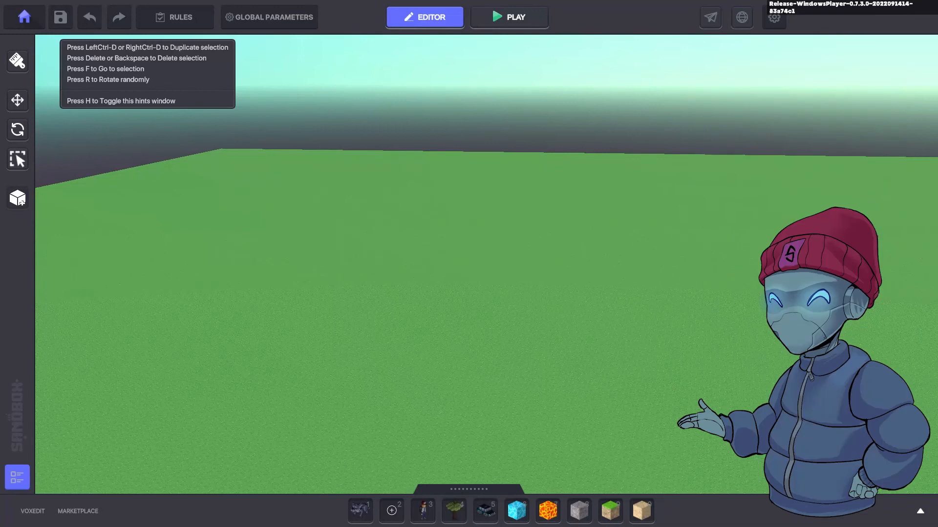
key(Tab)
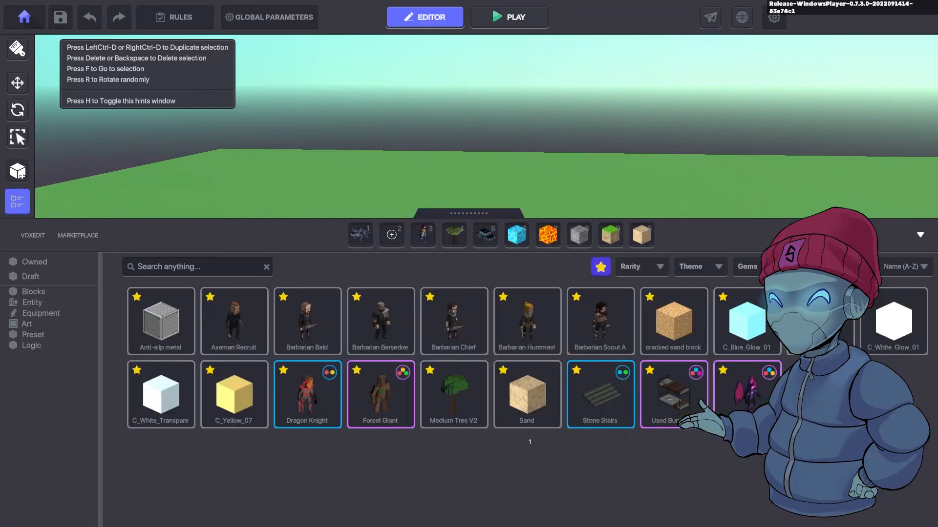
click(161, 332)
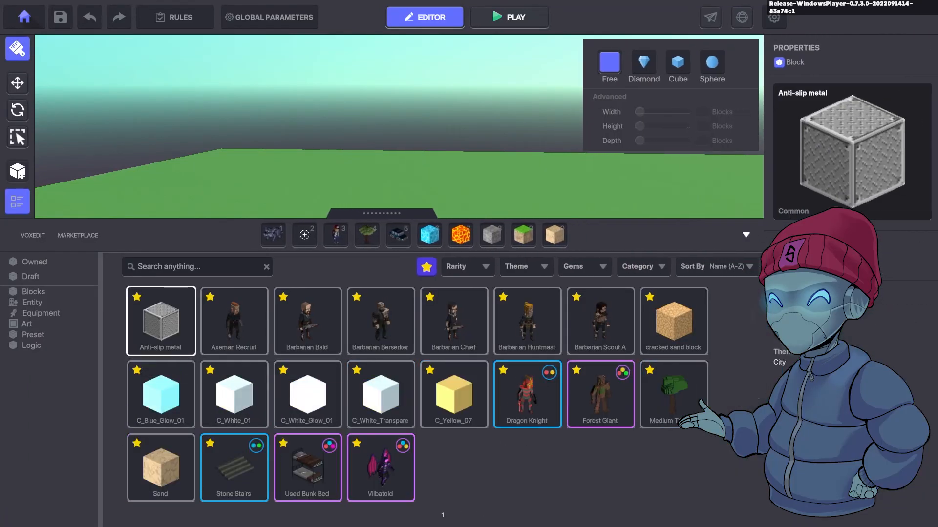
click(234, 321)
click(308, 321)
click(380, 321)
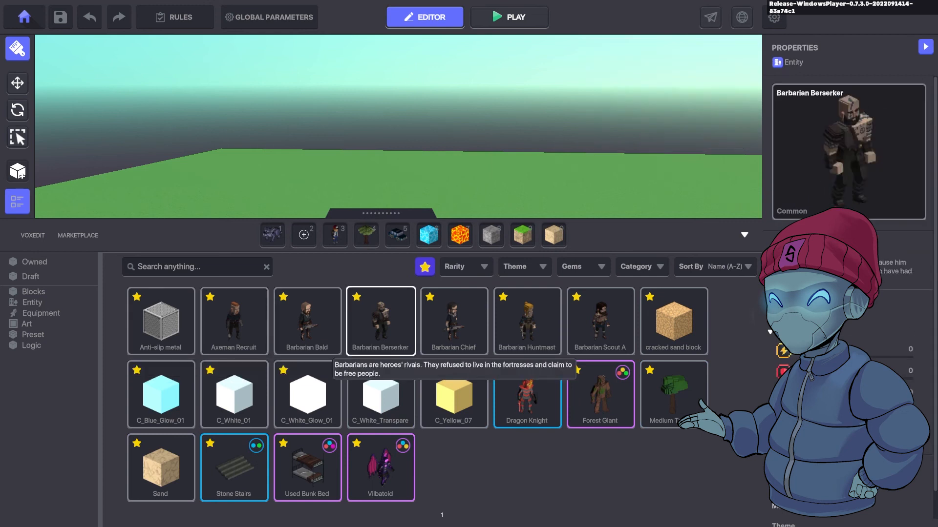
click(455, 321)
click(527, 321)
click(600, 321)
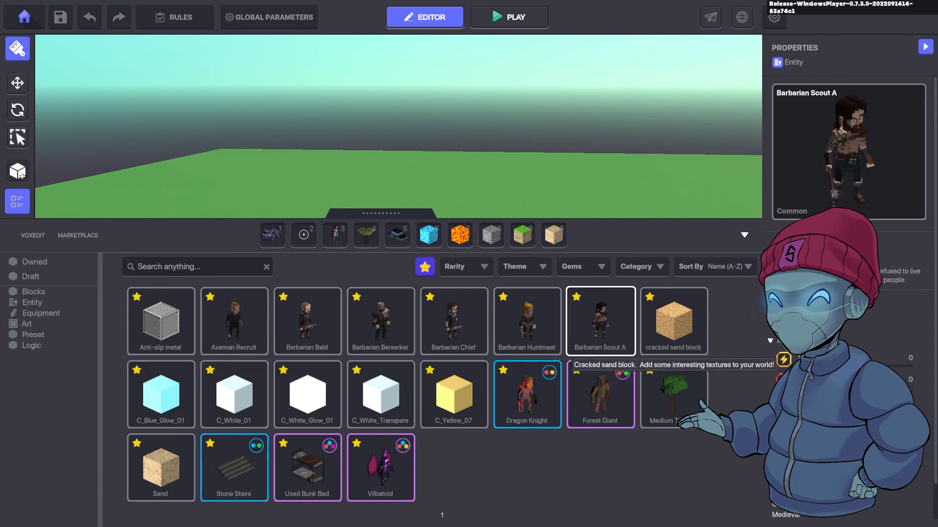
click(674, 321)
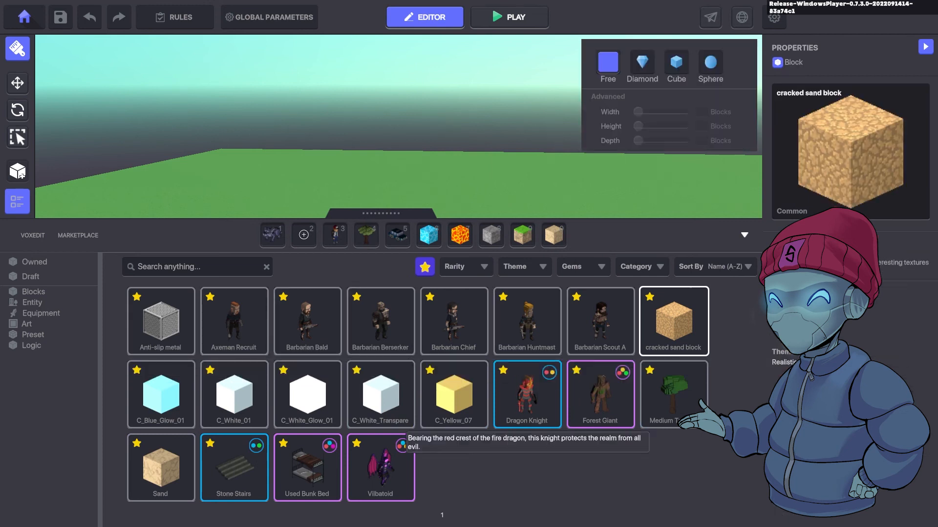
- Inspect the Sand block and the blue glow, yellow, white, white glow and white transparent colour blocks
click(161, 494)
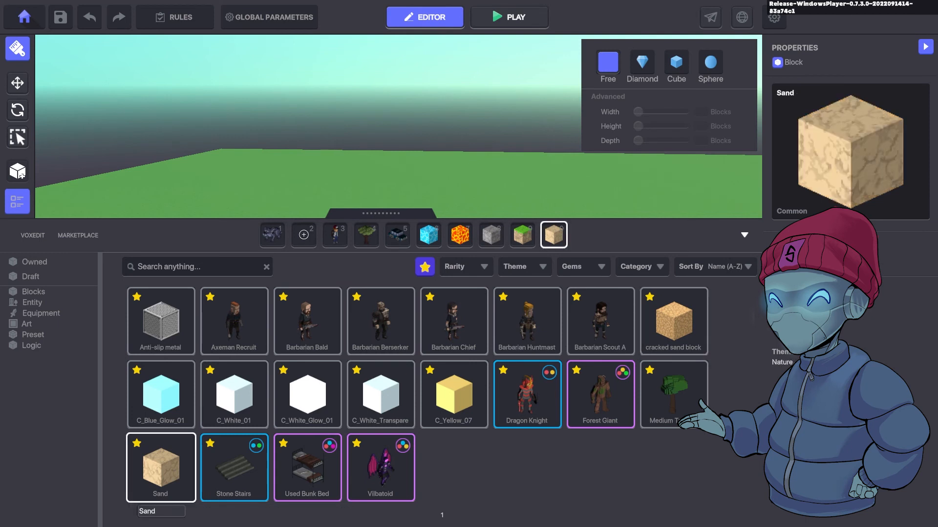
click(159, 421)
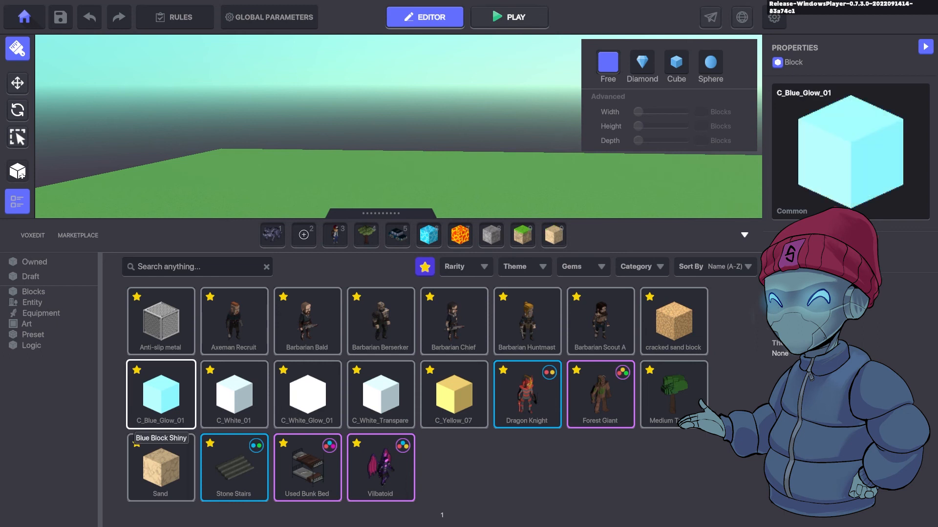
click(454, 421)
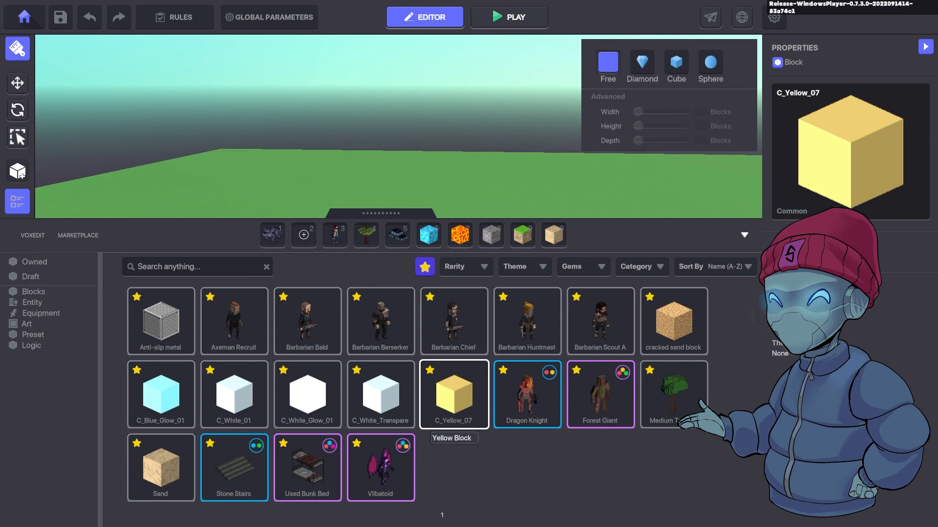
click(280, 424)
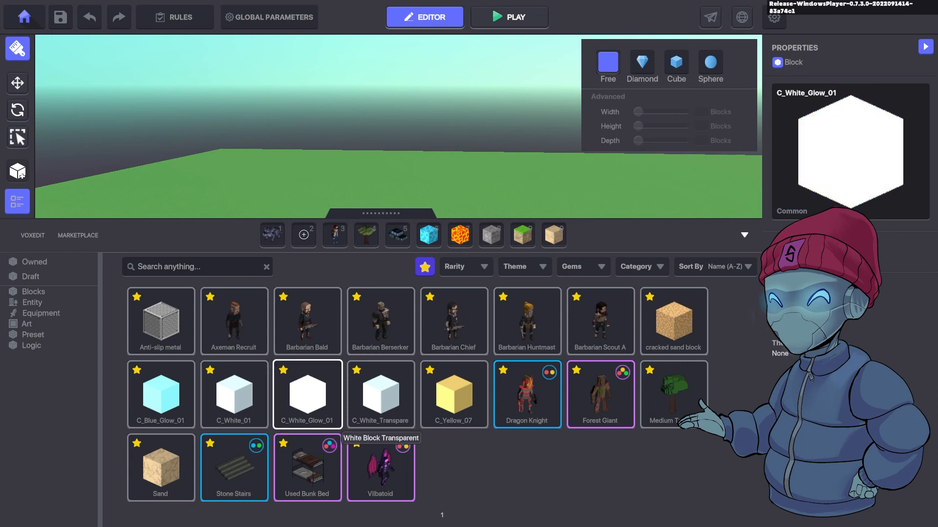
click(233, 395)
click(307, 395)
click(381, 394)
click(234, 394)
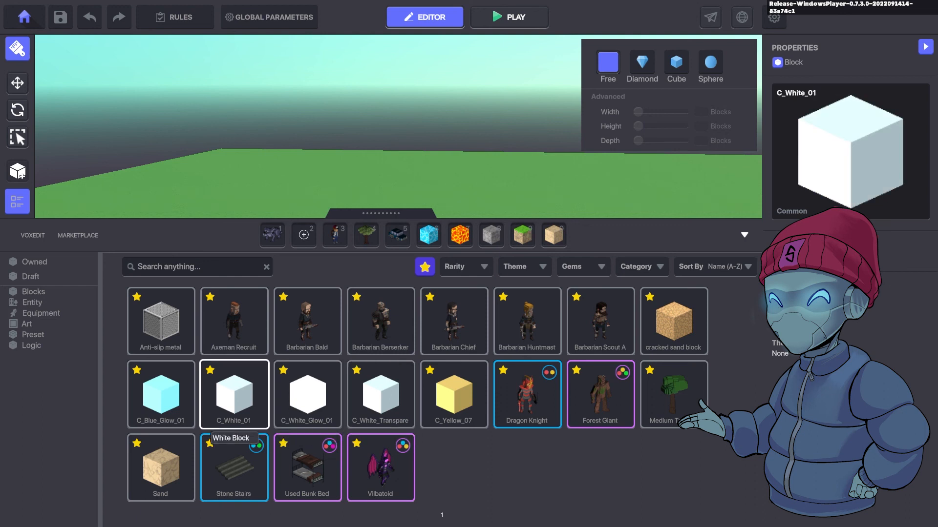
click(281, 424)
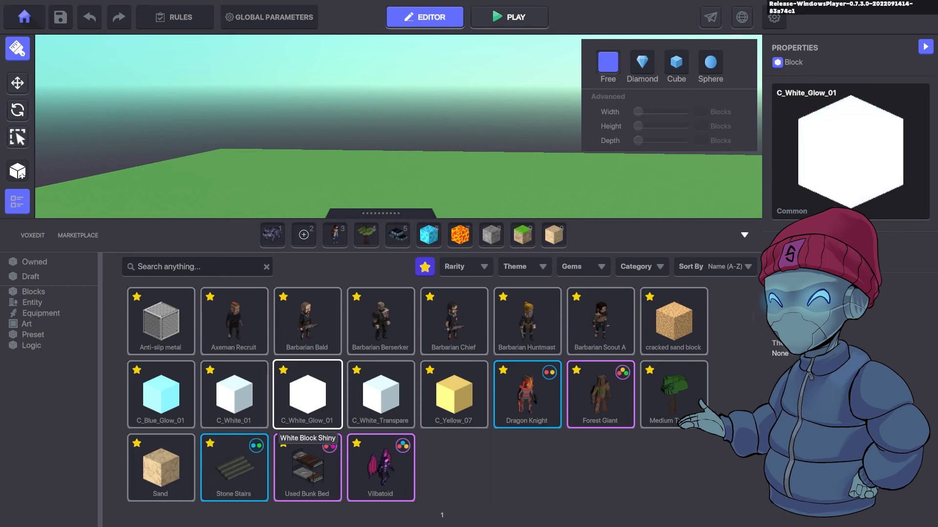
click(344, 425)
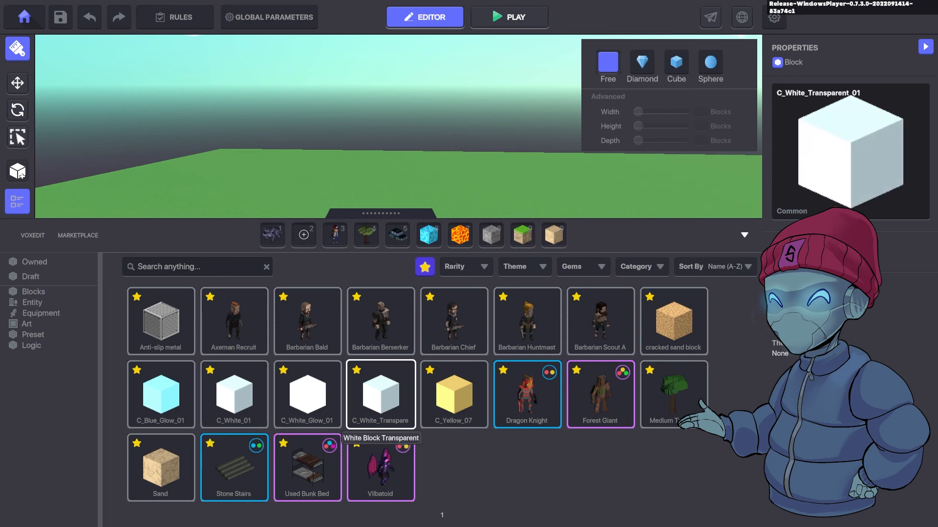
- Inspect the properties of the favourite Dragon Knight, Stone Stairs and Vilbatoid assets
click(527, 420)
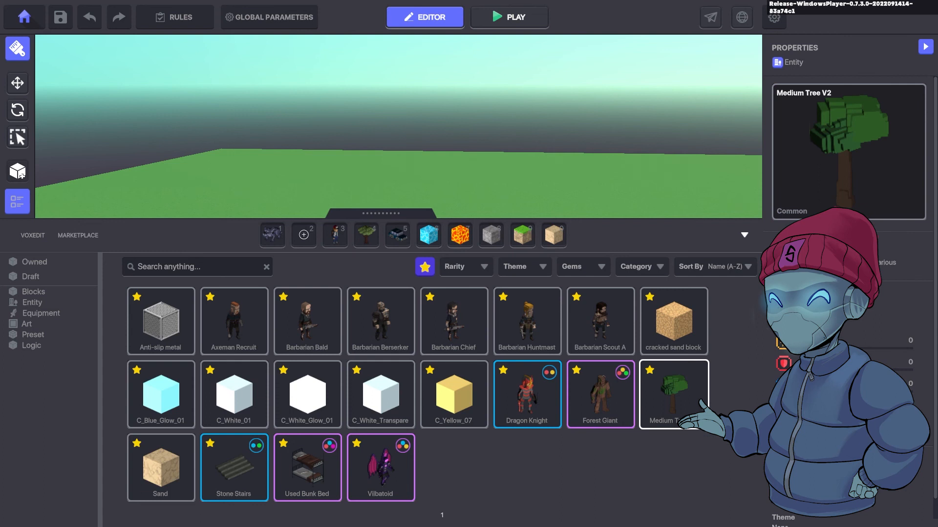
click(234, 467)
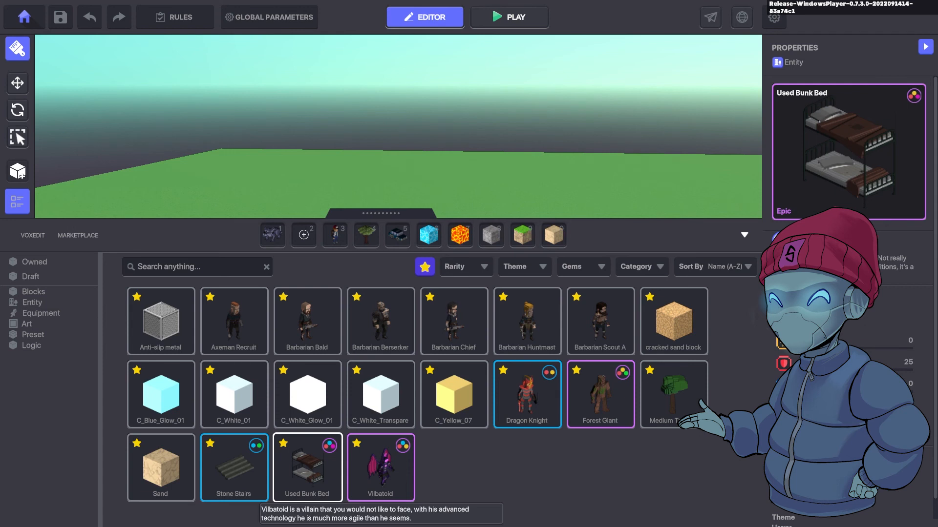
click(380, 467)
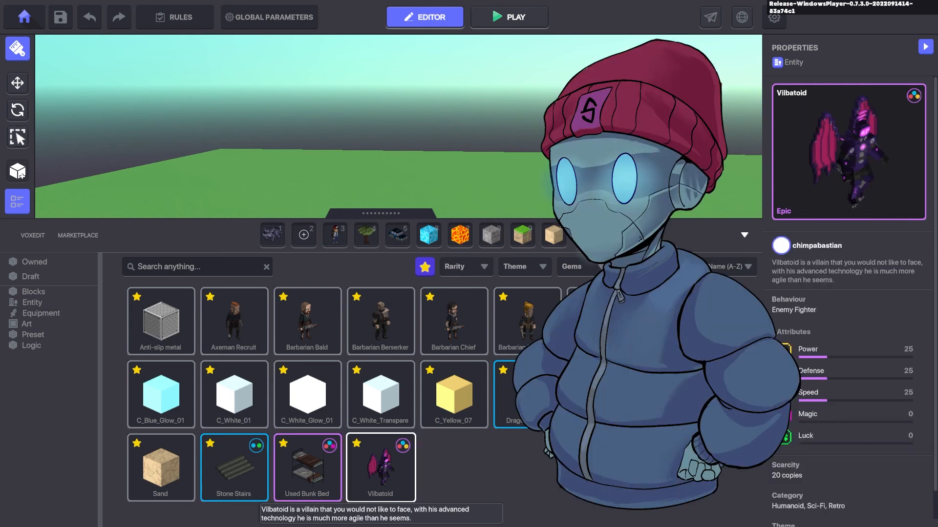
- Collapse the asset library and delete the knight standing on the grass
click(744, 235)
click(17, 100)
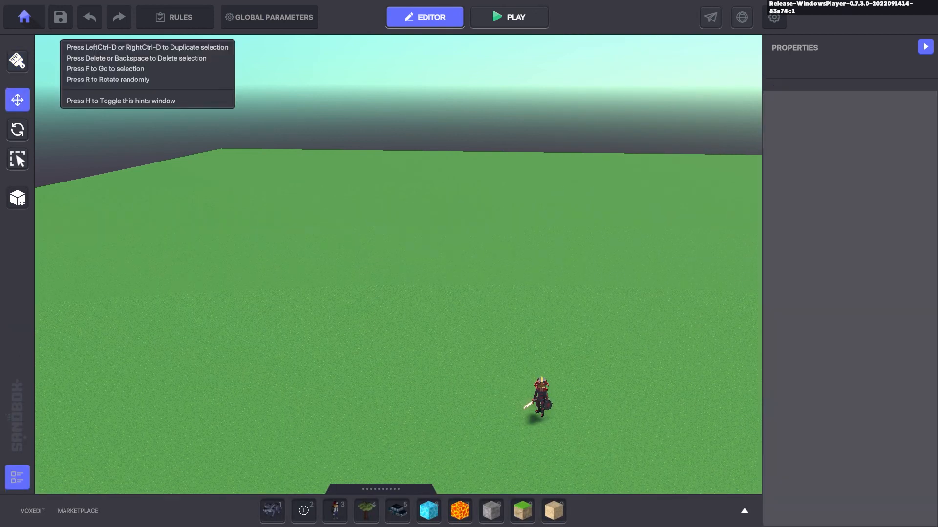
drag(497, 421, 631, 338)
key(Delete)
- Equip the brush with the Sand block and carve a first chunk out of the terrain's edge down to its base layer
click(17, 60)
key(a)
key(e)
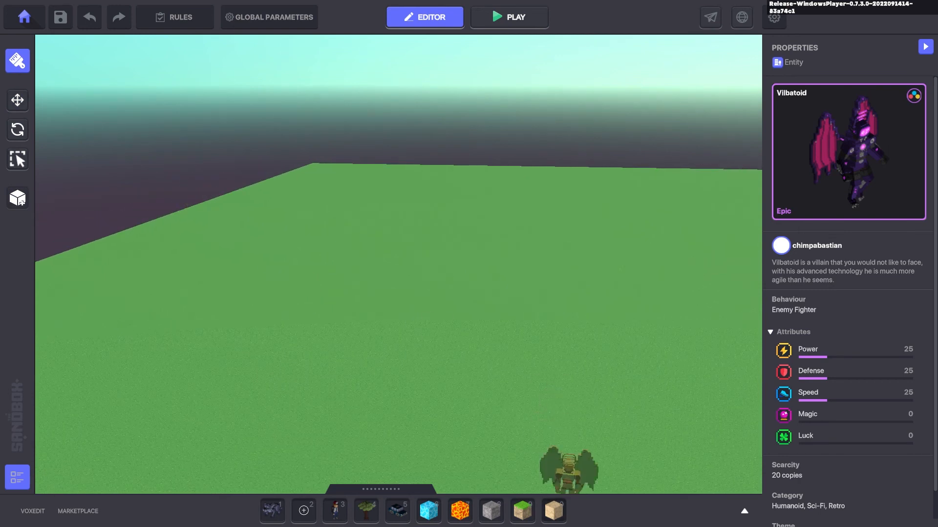
click(554, 511)
key(a)
key(e)
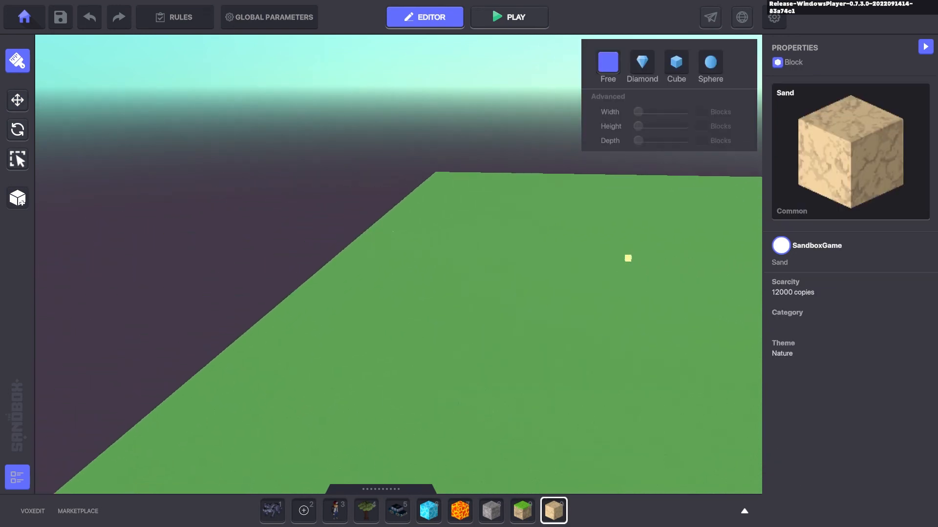
key(q)
key(s)
key(q)
key(w)
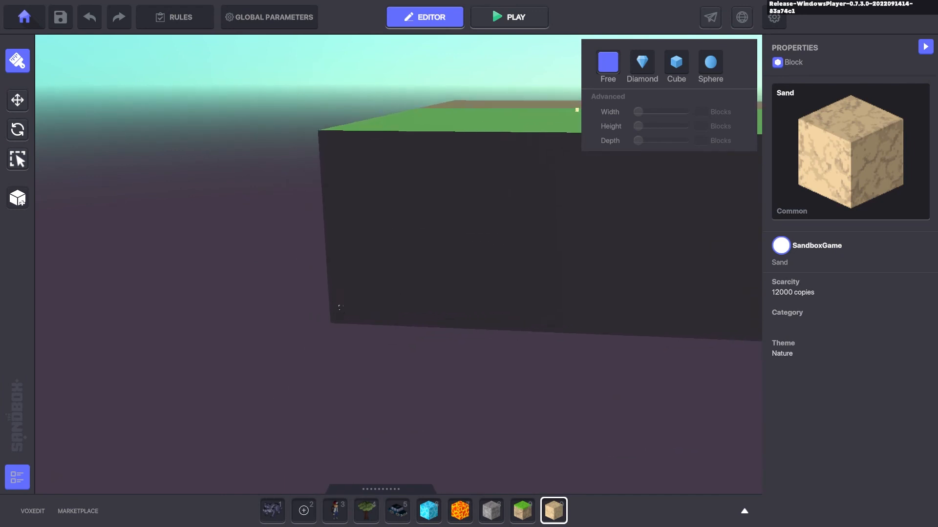
key(a)
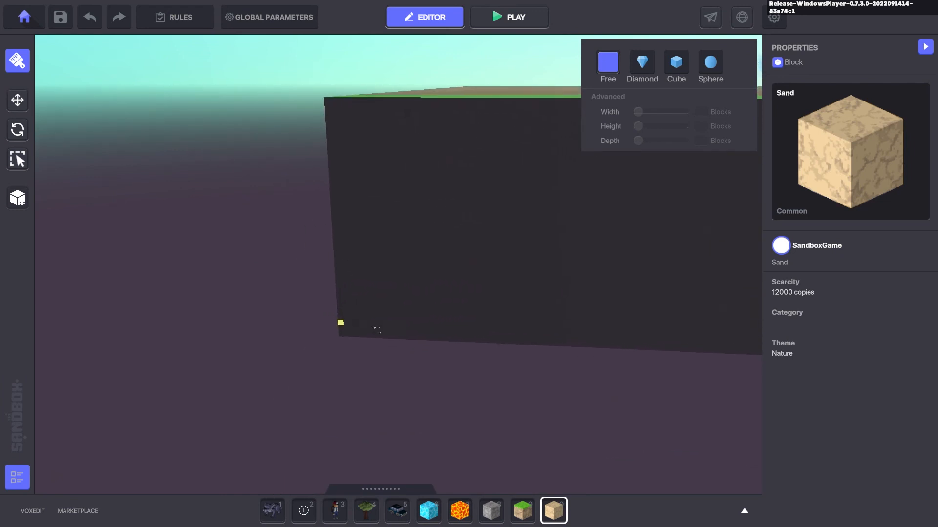
key(q)
key(w)
key(a)
right_drag(433, 298, 603, 278)
key(a)
drag(517, 360, 411, 294)
- Carve a second chunk beside the first along the same terrain edge, keeping the base layer
key(w)
key(e)
key(a)
right_drag(432, 306, 416, 343)
key(q)
key(e)
drag(416, 343, 381, 206)
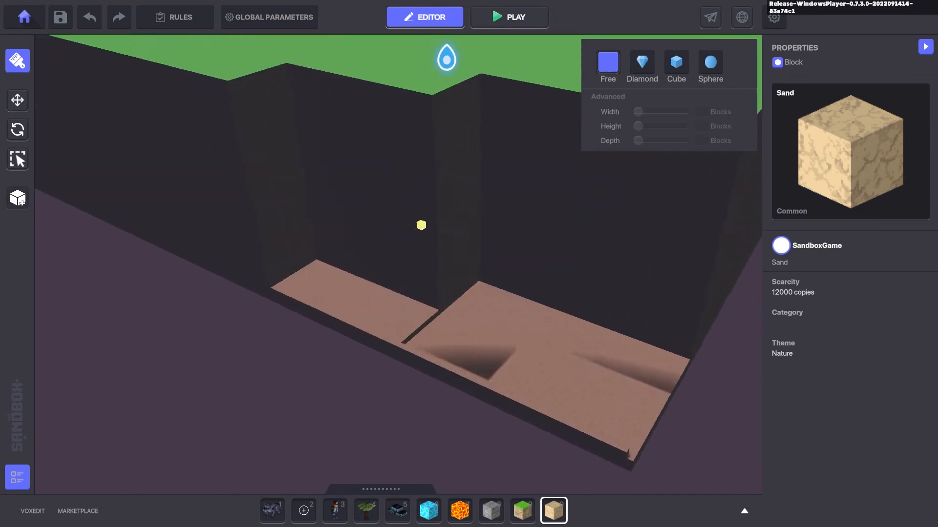
- Extend the cut with two more large chunks along the terrain's side, leaving only the base layer
key(a)
key(w)
right_drag(381, 206, 452, 366)
key(a)
drag(464, 346, 57, 135)
key(a)
right_drag(205, 277, 430, 330)
key(q)
drag(431, 329, 57, 90)
- Save the Squid Game experience with the carved terrain side
right_drag(207, 164, 408, 271)
key(w)
key(s)
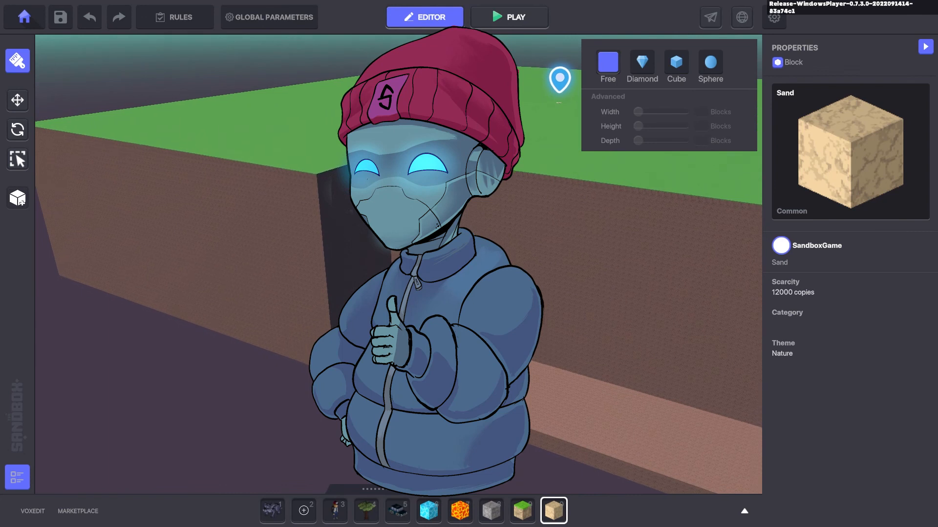
key(a)
key(e)
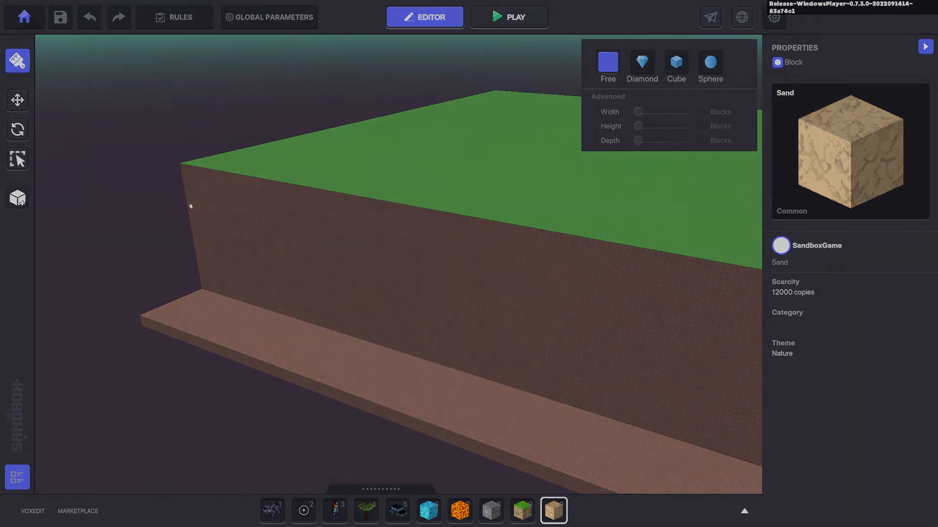
key(ctrl+s)
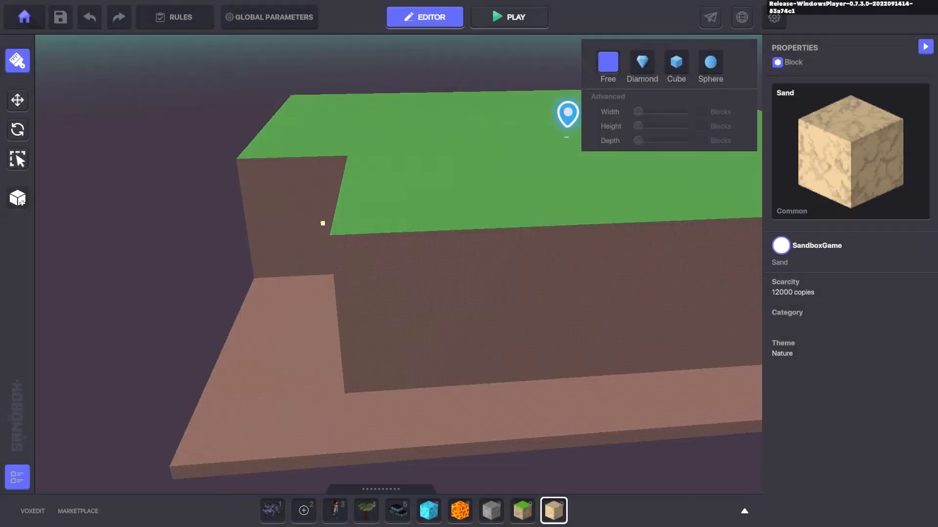
- Carve away the terrain's corner block and the large chunk next to it, leaving only the base layer
key(a)
right_drag(323, 222, 244, 298)
key(d)
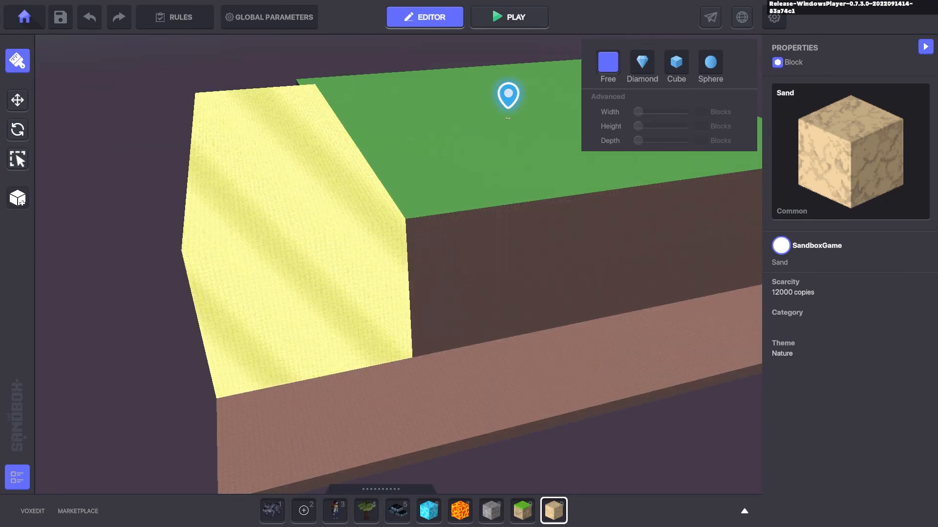
key(Delete)
drag(513, 329, 359, 148)
scroll(415, 217, up, 1)
drag(446, 252, 311, 81)
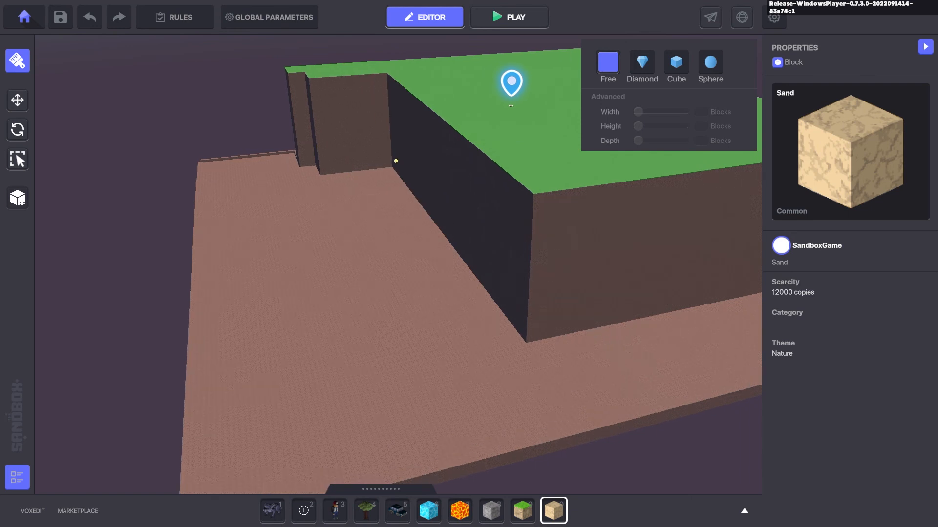
- Cut further large chunks out of the grass terrain until only an L-shaped block around the spawn point stays above the base layer
key(w)
drag(399, 207, 285, 101)
right_drag(285, 101, 391, 103)
drag(466, 418, 550, 171)
drag(635, 360, 709, 152)
right_drag(709, 151, 551, 193)
drag(672, 352, 339, 180)
drag(381, 334, 195, 167)
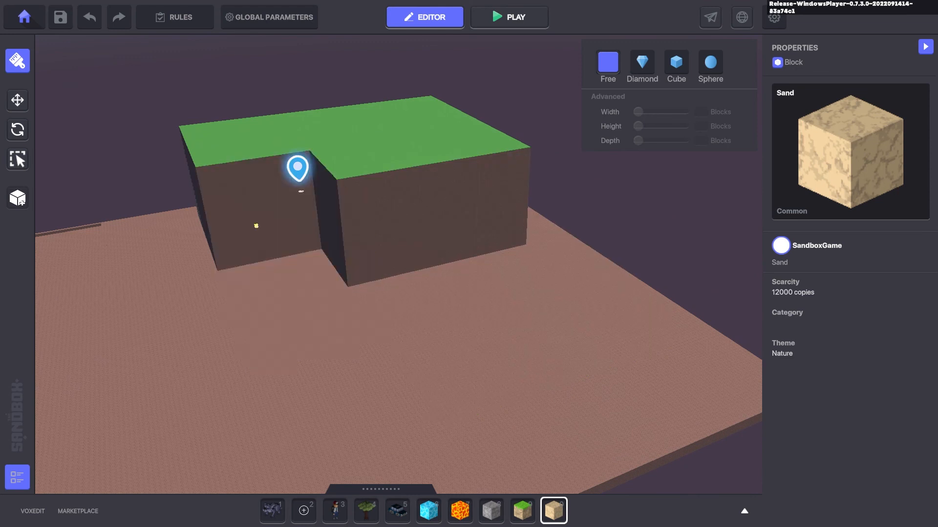
- Remove the last L-shaped block of terrain down to the base layer
key(a)
right_drag(256, 226, 358, 274)
drag(358, 274, 153, 148)
drag(426, 307, 397, 90)
- Inspect the edges of the cleared base layer for leftover terrain
right_drag(397, 162, 611, 295)
key(w)
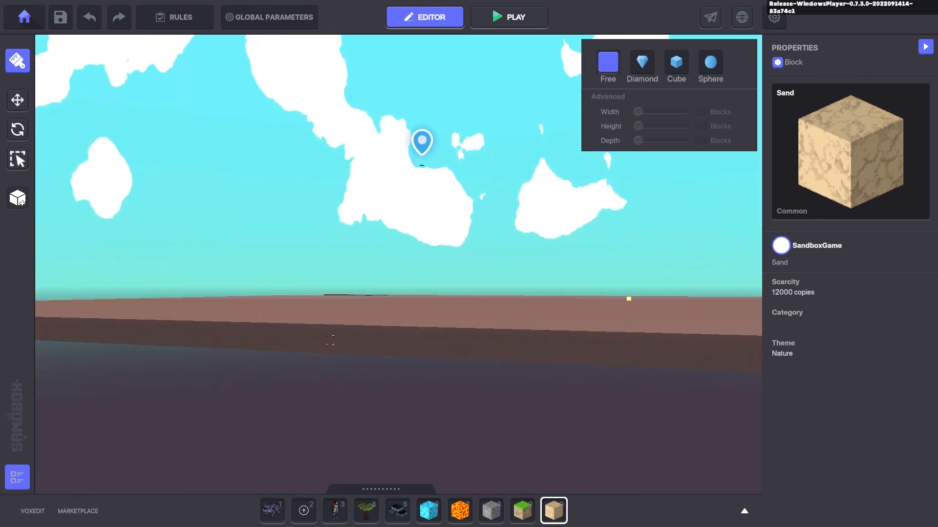
key(q)
key(e)
key(d)
key(e)
key(s)
key(d)
right_drag(420, 269, 513, 391)
- Equip the Soil with Grass 03 block and clear the raised strip left along the base layer's edge
key(9)
key(e)
key(a)
drag(477, 328, 351, 276)
key(w)
key(a)
key(q)
right_drag(212, 197, 344, 270)
key(d)
key(s)
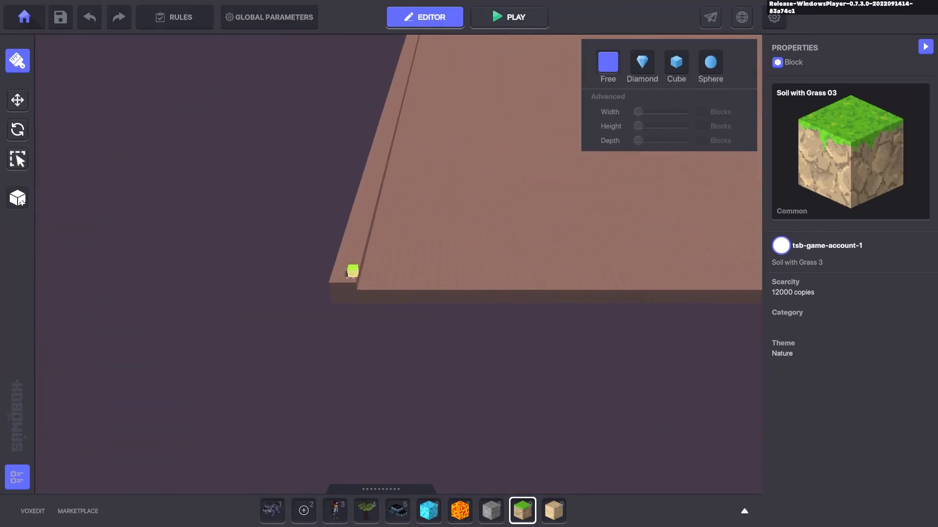
key(w)
drag(335, 277, 275, 212)
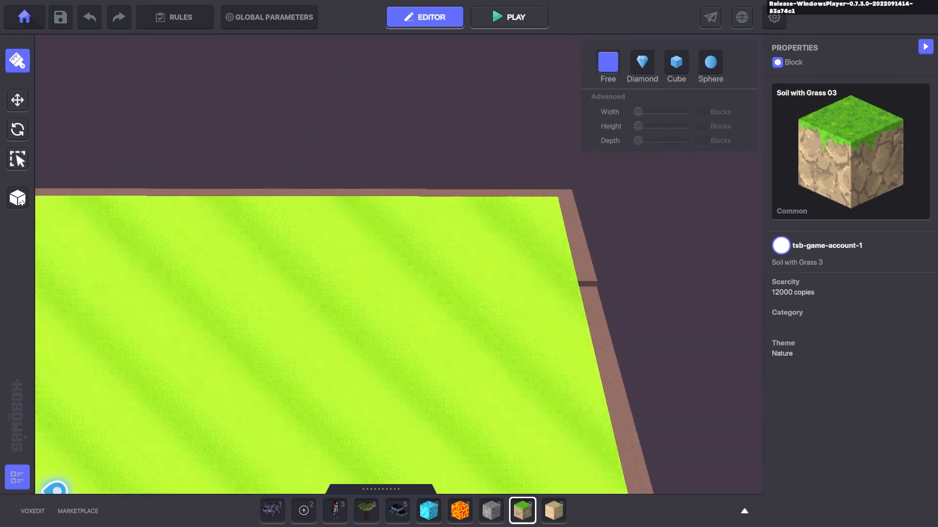
drag(557, 196, 569, 191)
mouse_move(568, 192)
right_down()
mouse_move(547, 326)
mouse_move(535, 233)
right_up()
key(s)
key(s)
- Choose the Anti-slip metal block from the favourites and cover the whole base layer with it from corner to corner
key(8)
key(Tab)
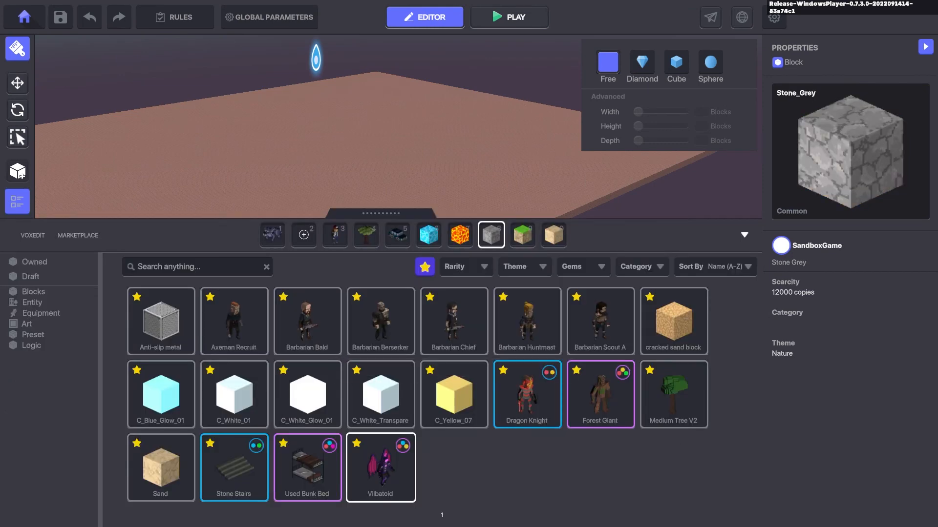
click(161, 321)
key(Tab)
key(a)
key(s)
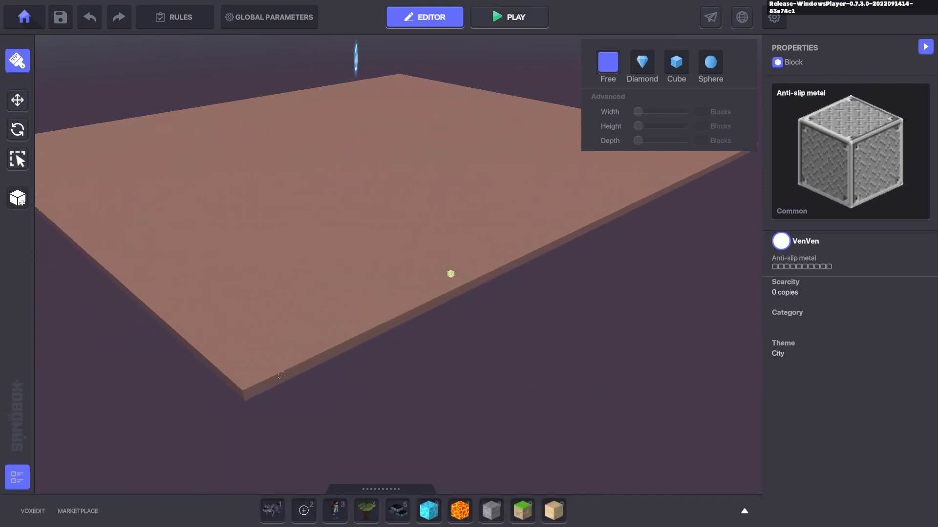
drag(254, 391, 402, 76)
key(a)
right_drag(390, 162, 441, 134)
key(d)
key(a)
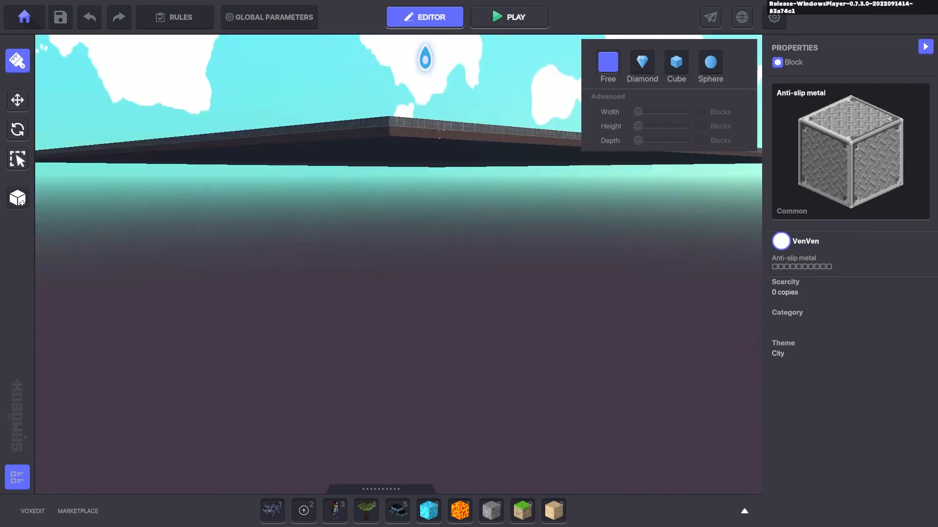
key(e)
right_drag(381, 220, 581, 355)
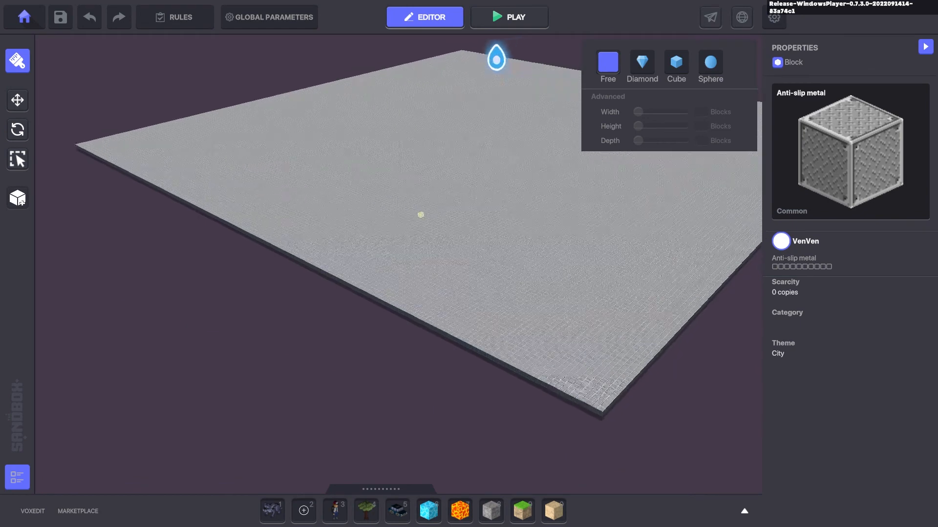
key(d)
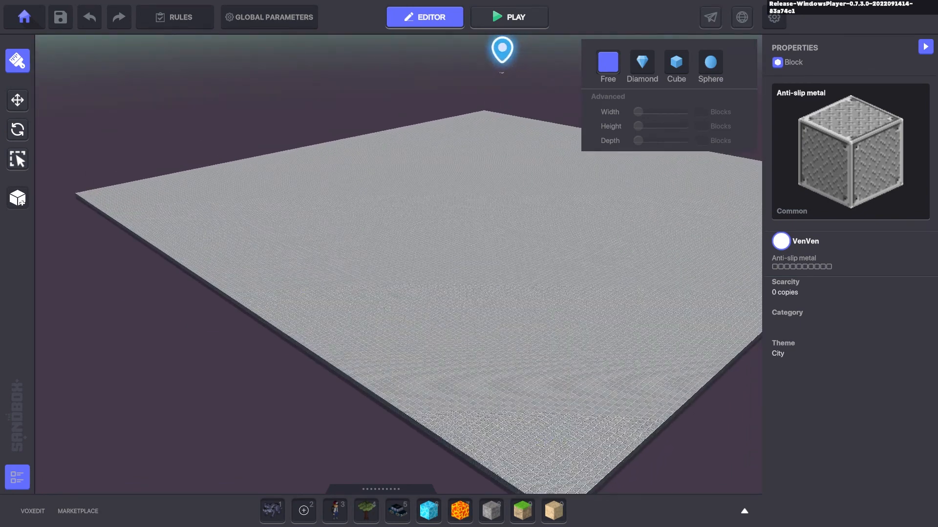
- Choose the C_White_01 block and lay a row of it along one floor edge, starting at the corner
key(Tab)
click(229, 421)
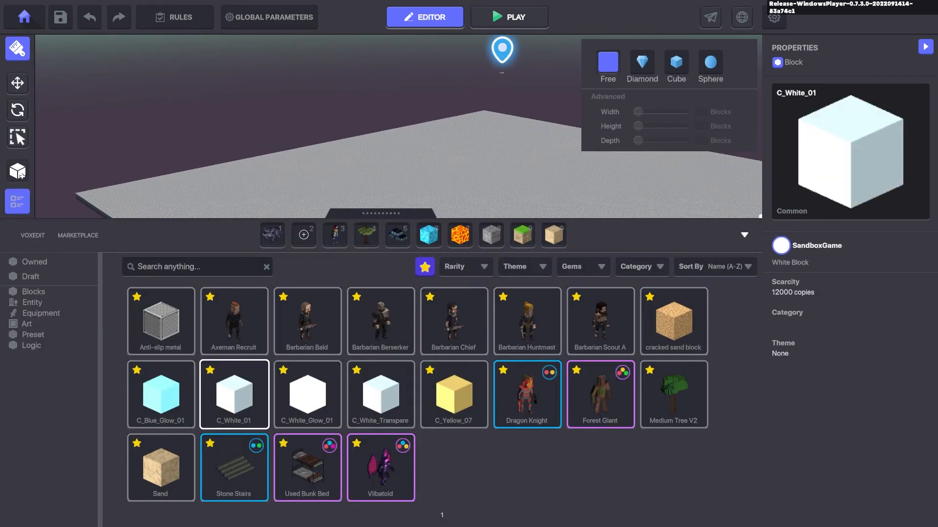
key(Tab)
key(w)
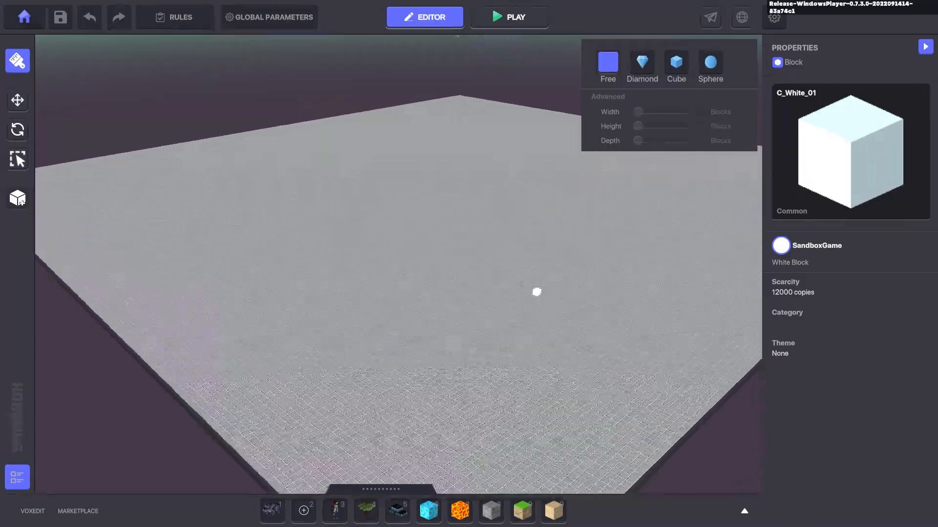
right_drag(699, 358, 215, 282)
key(w)
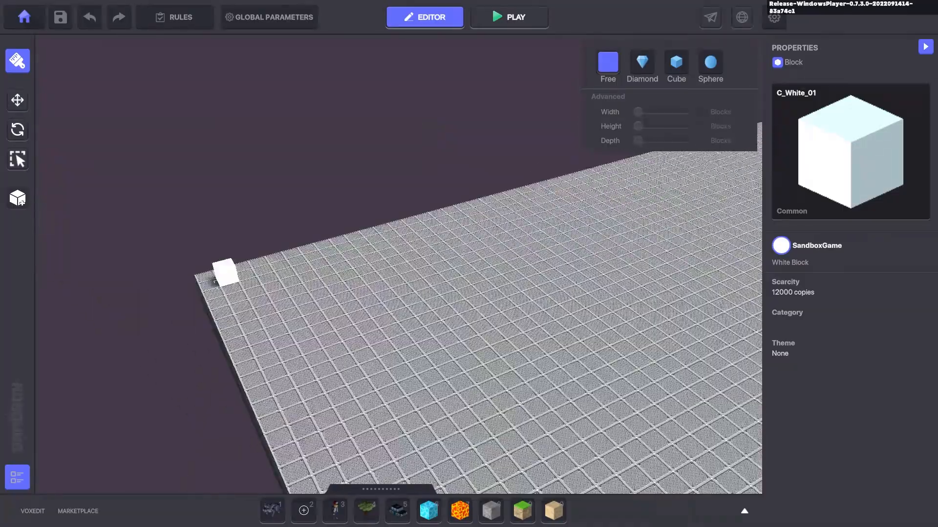
key(s)
drag(215, 282, 262, 311)
drag(333, 386, 372, 470)
key(s)
key(d)
right_drag(237, 350, 237, 359)
drag(167, 320, 42, 418)
- Extend the row of white blocks further along the same floor edge
middle_drag(329, 300, 539, 176)
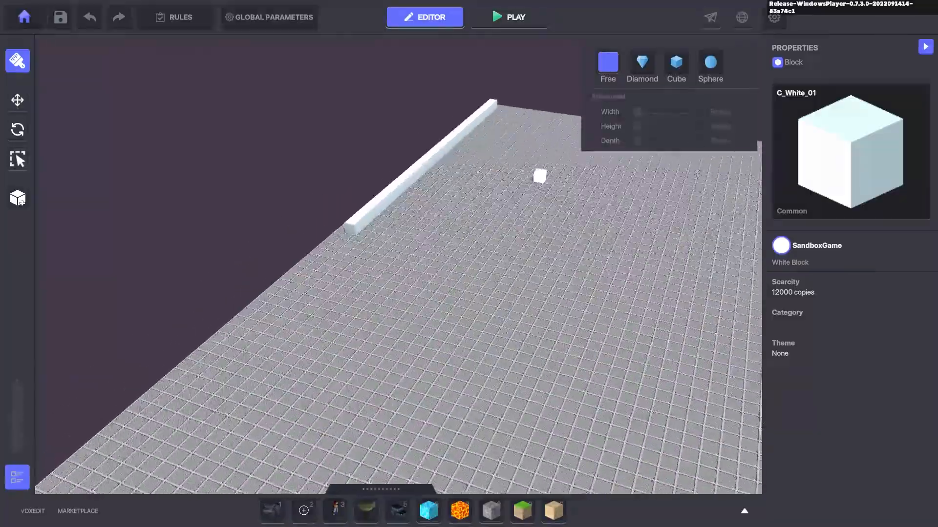
drag(356, 228, 315, 259)
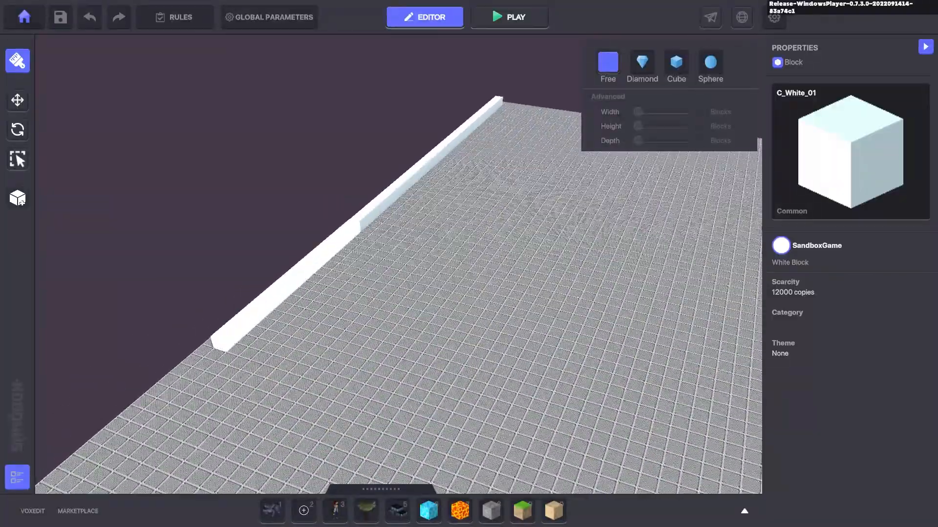
drag(219, 344, 109, 389)
- Lay a second row of C_White_01 blocks along the adjoining floor edge from the shared corner
key(s)
right_drag(437, 270, 478, 351)
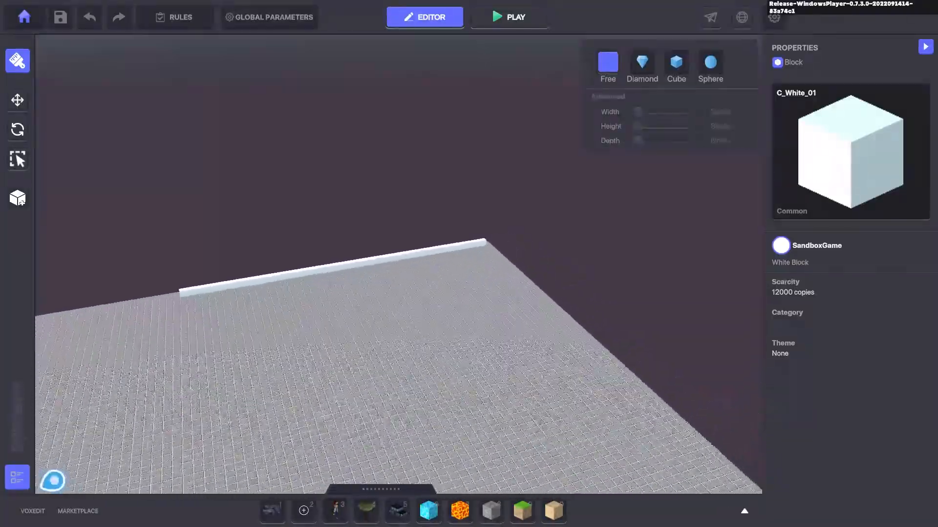
key(s)
key(d)
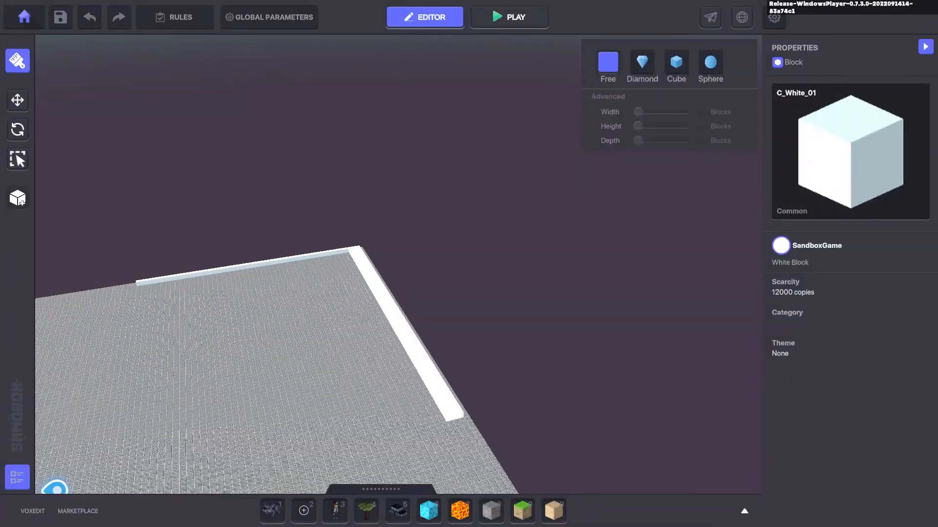
key(a)
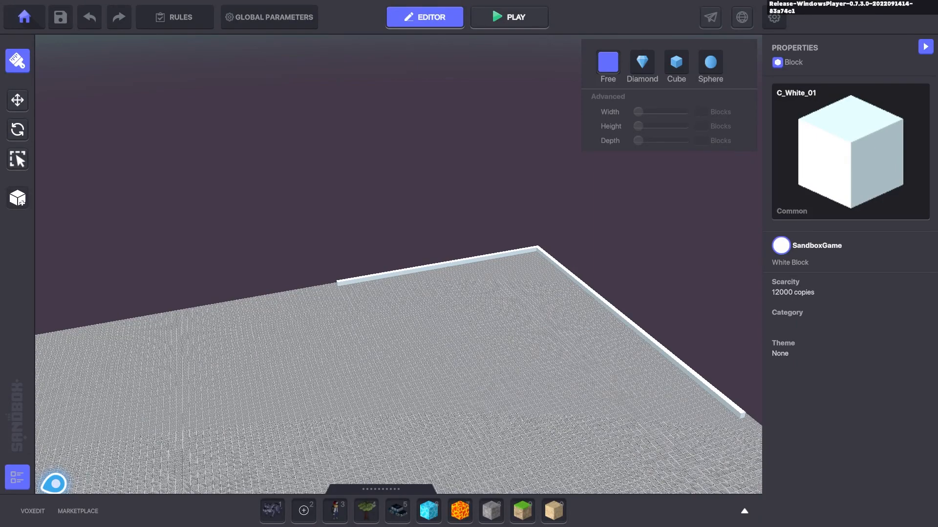
right_drag(332, 254, 168, 213)
key(a)
key(d)
key(q)
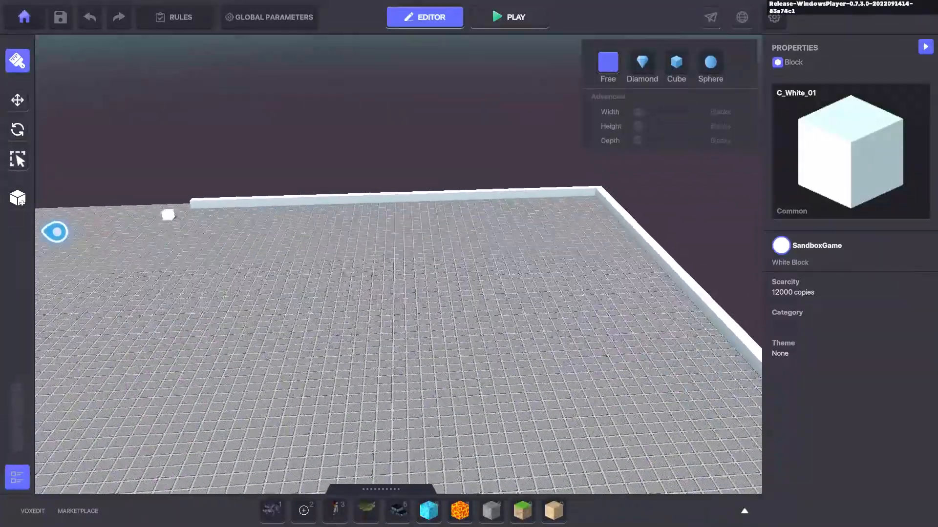
key(s)
drag(260, 203, 254, 328)
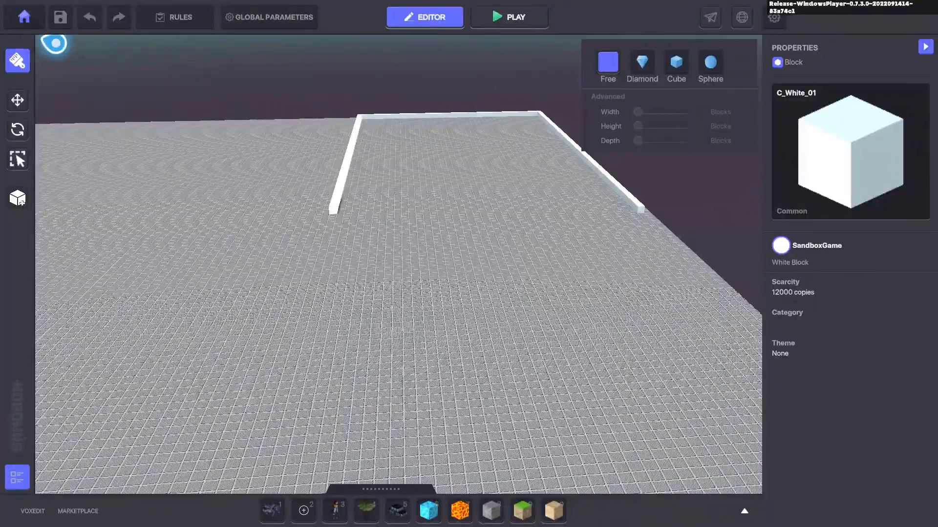
- Lengthen the first white row with another segment of C_White_01 blocks at its open end
key(w)
key(a)
key(e)
key(e)
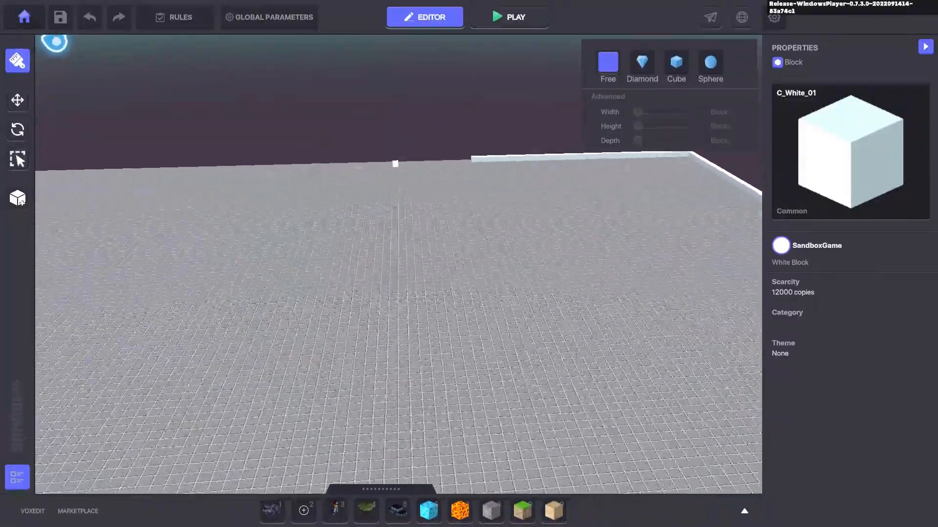
right_drag(53, 46, 53, 481)
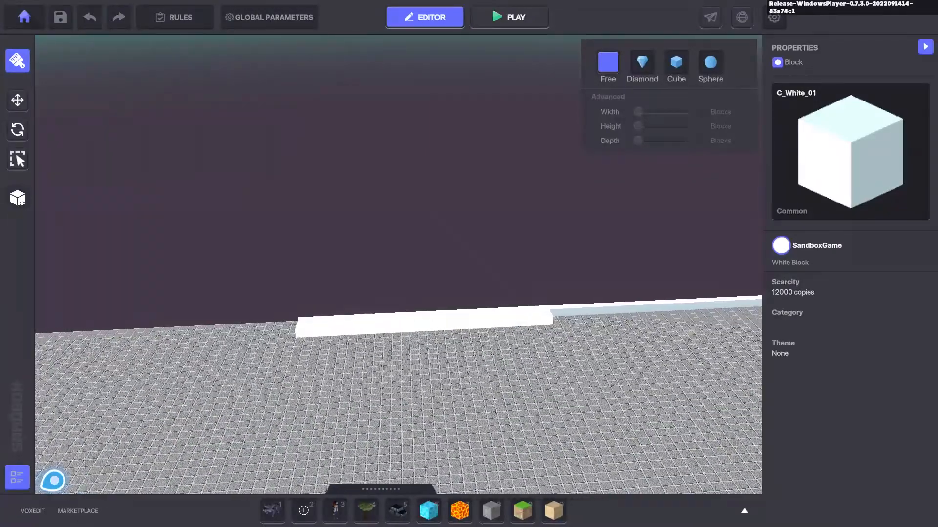
key(w)
right_drag(54, 482, 55, 248)
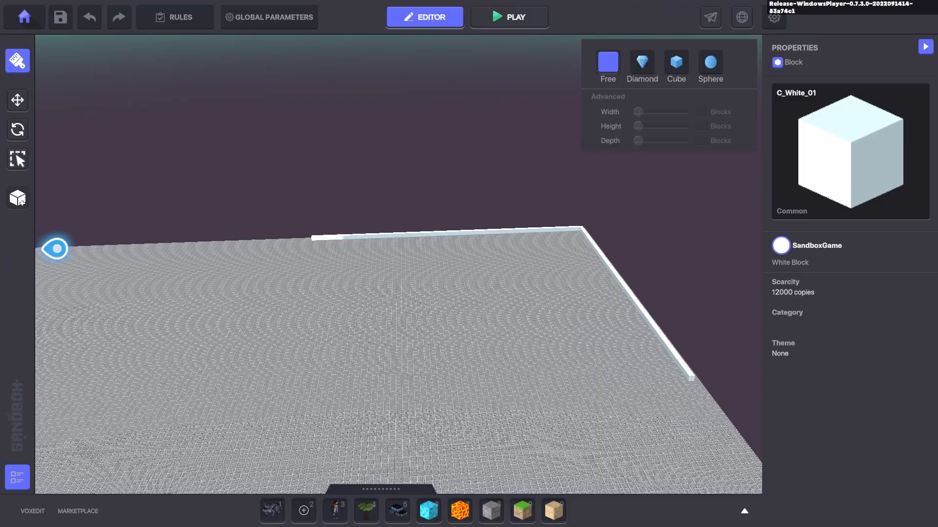
- Lay the third and fourth white rows across the floor to close the rectangular frame
right_drag(55, 249, 55, 54)
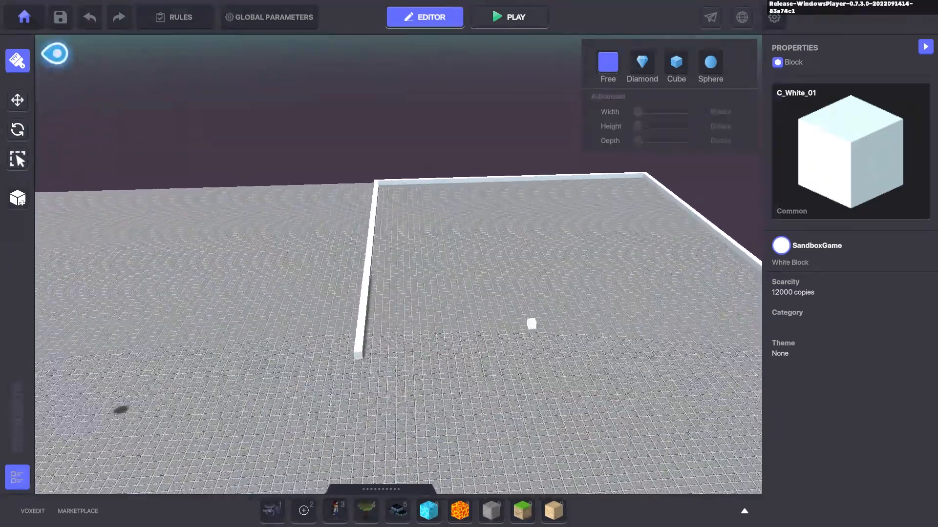
key(d)
drag(669, 335, 166, 359)
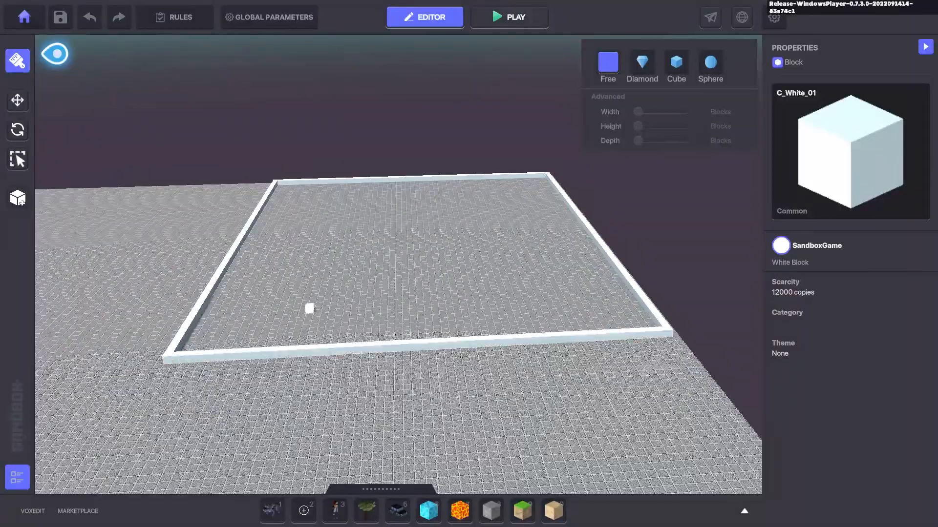
- Place Water 01 marker blocks at regular intervals along the outside of the near white row, starting beside its corner
key(w)
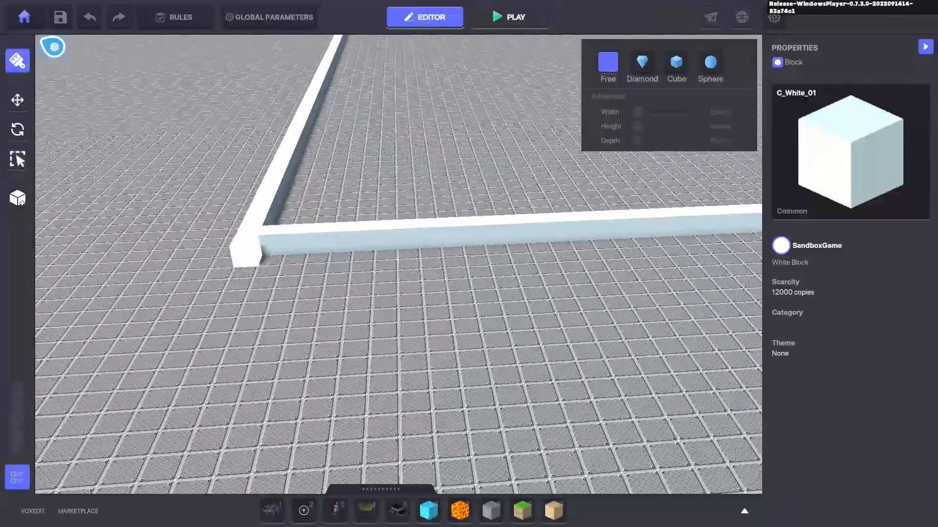
key(6)
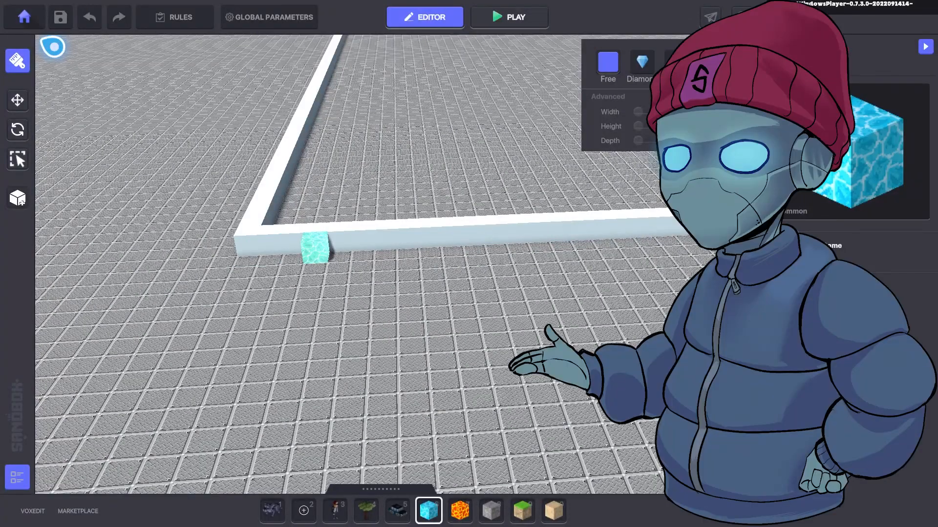
key(d)
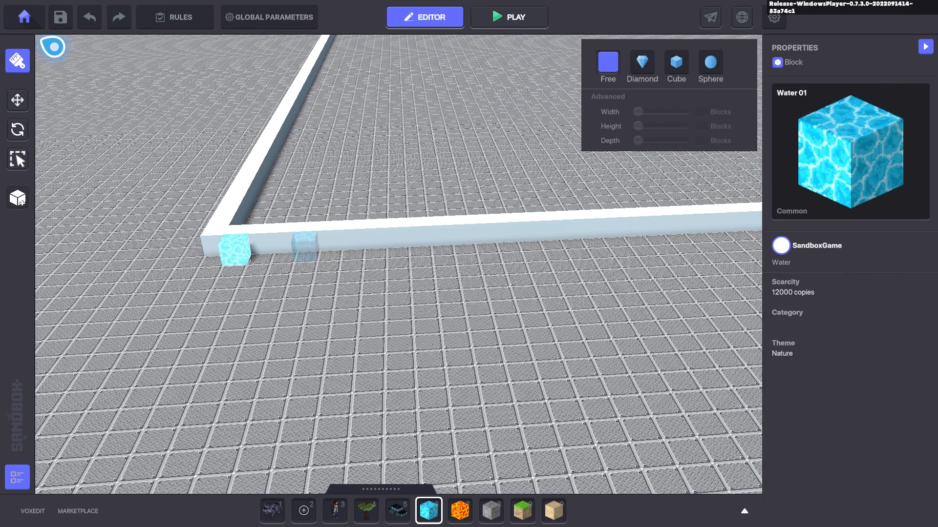
key(d)
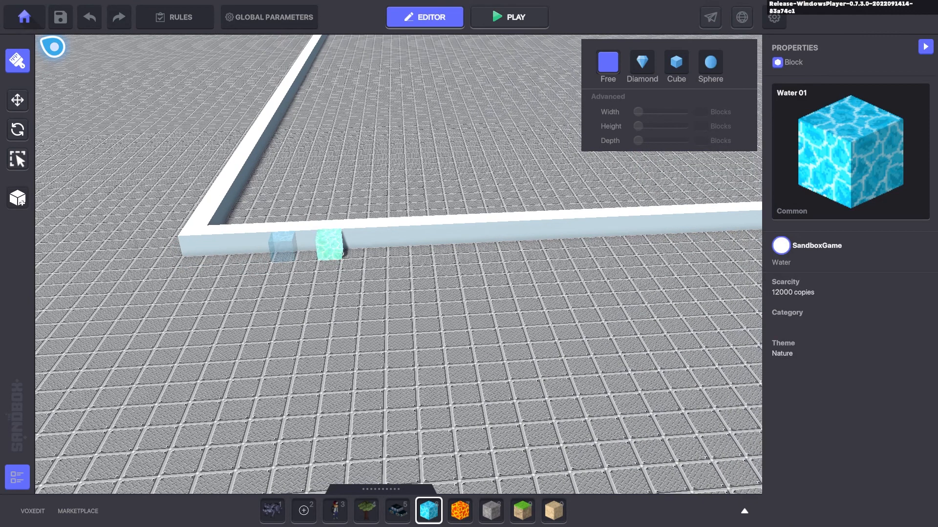
click(385, 241)
key(d)
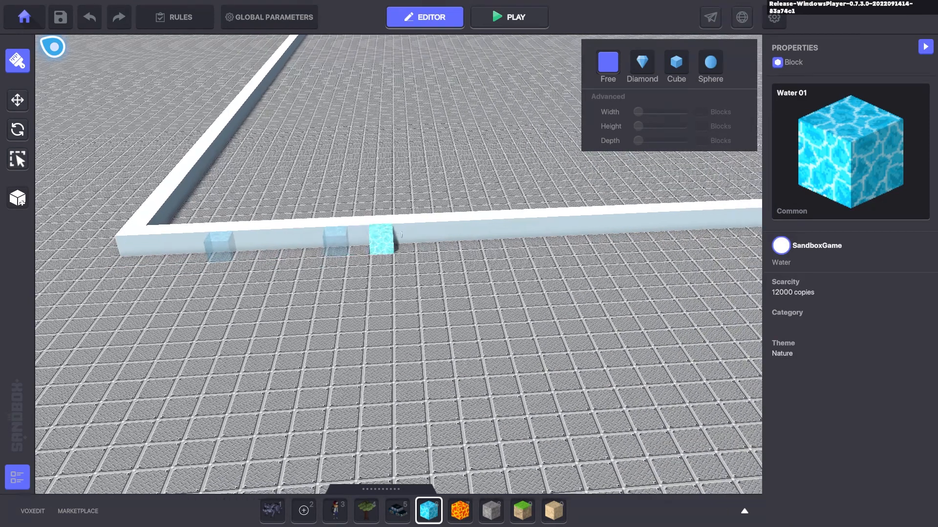
click(416, 231)
key(d)
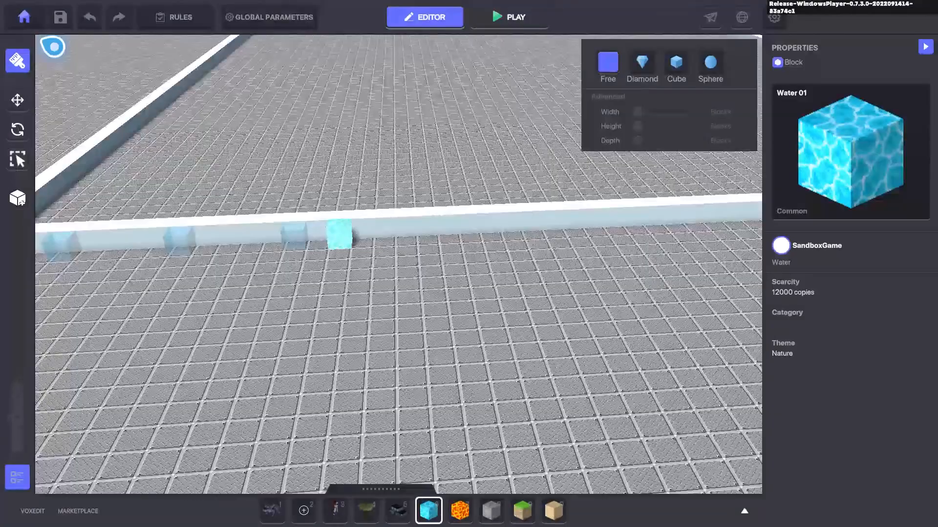
click(403, 227)
key(d)
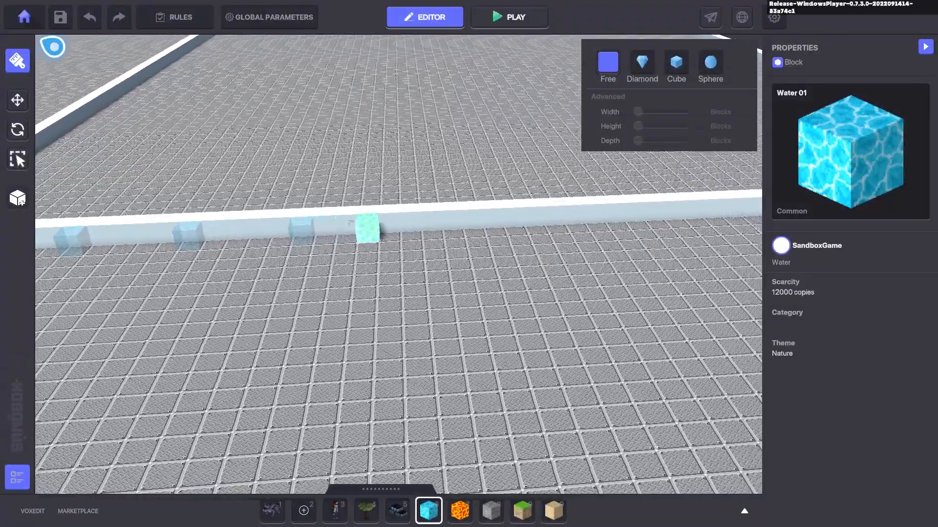
- Continue the evenly spaced Water 01 markers along the same white row up to its far corner
click(386, 224)
key(d)
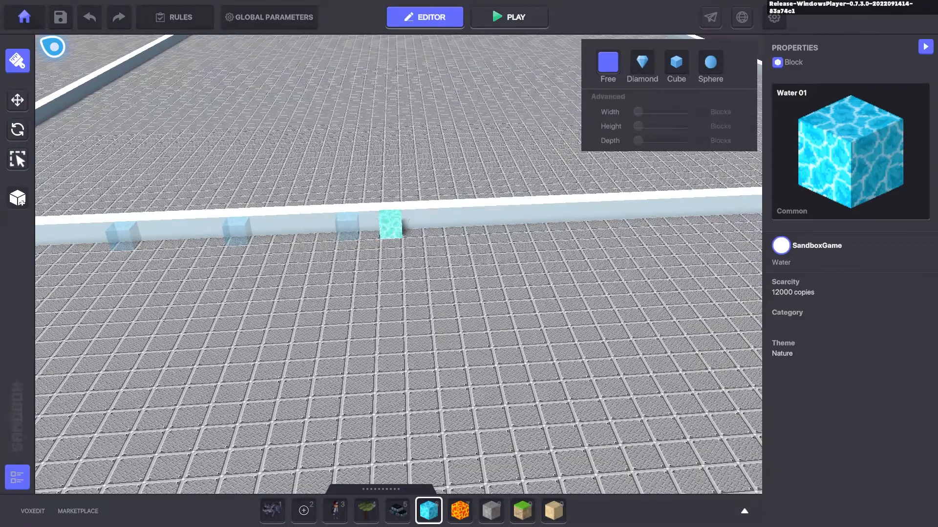
click(455, 222)
key(d)
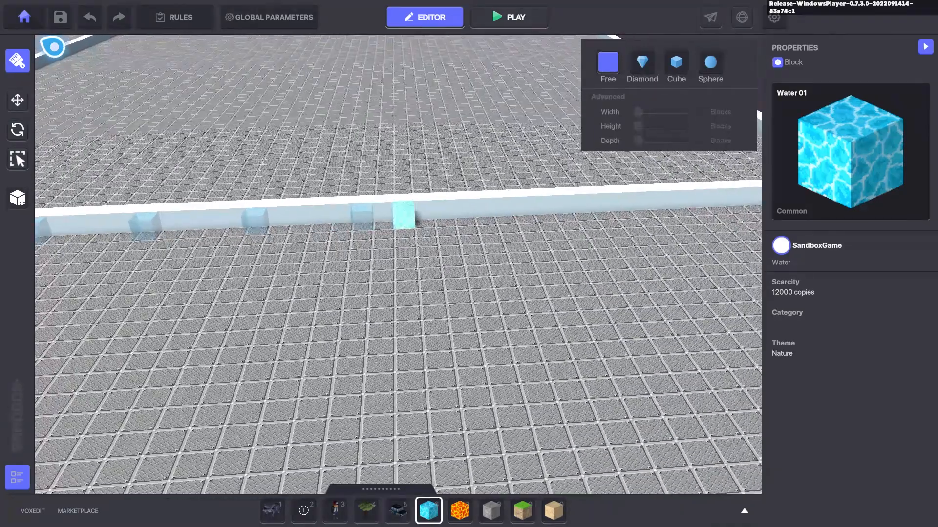
click(456, 215)
key(d)
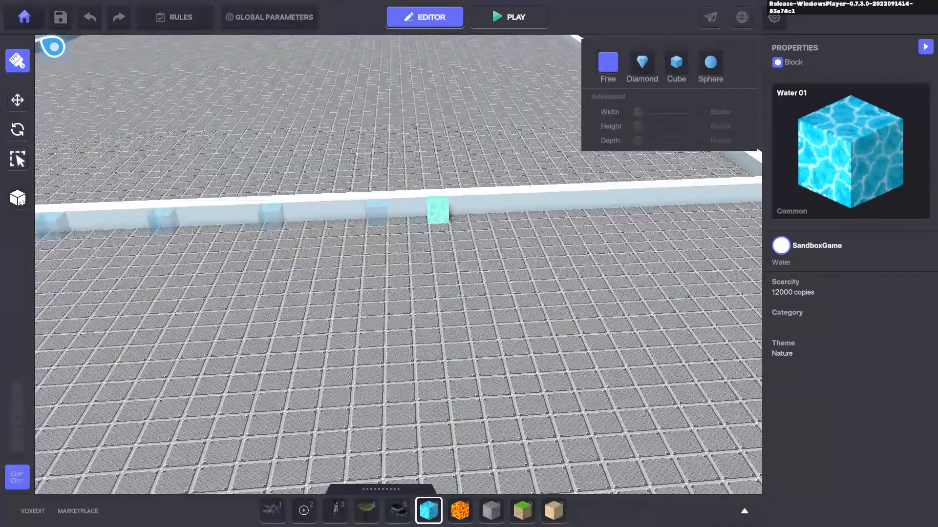
click(470, 209)
key(d)
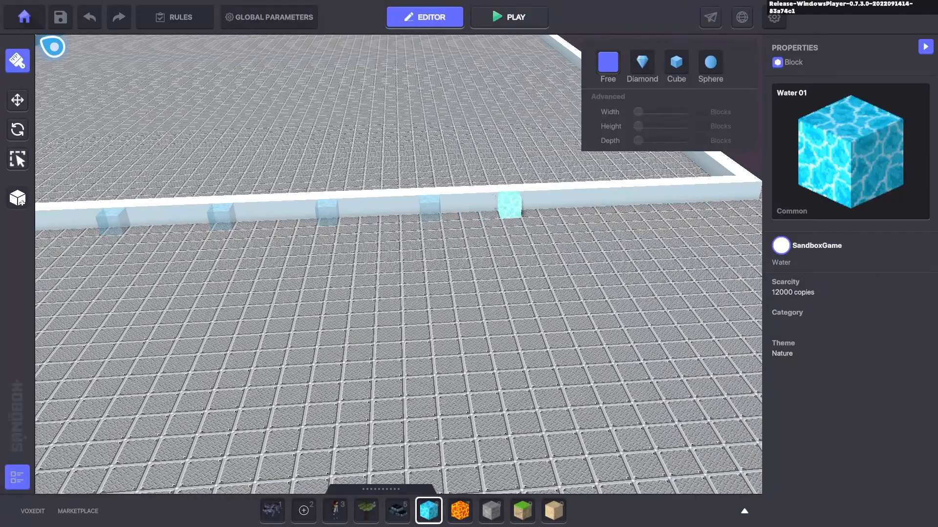
key(d)
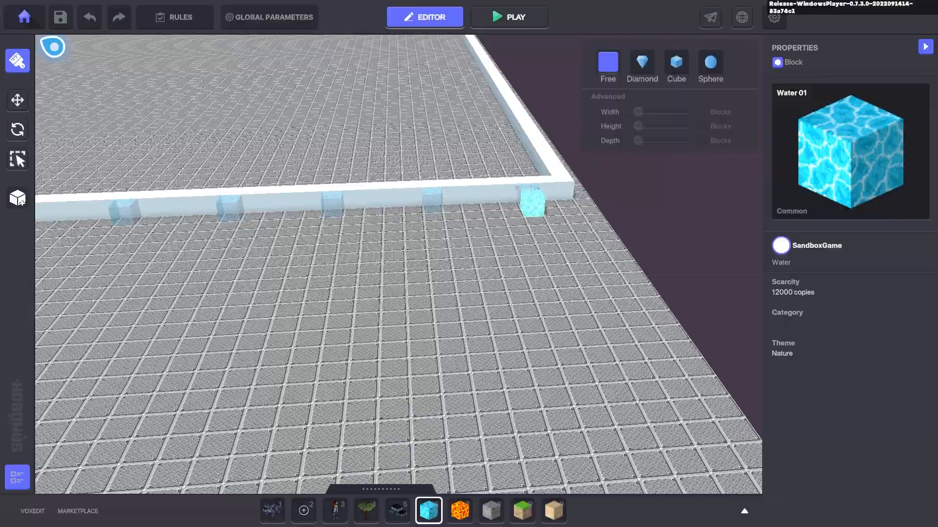
- Locate the middle of the marked white row and remove its blocks there to open an entrance gap
key(s)
key(a)
key(w)
key(d)
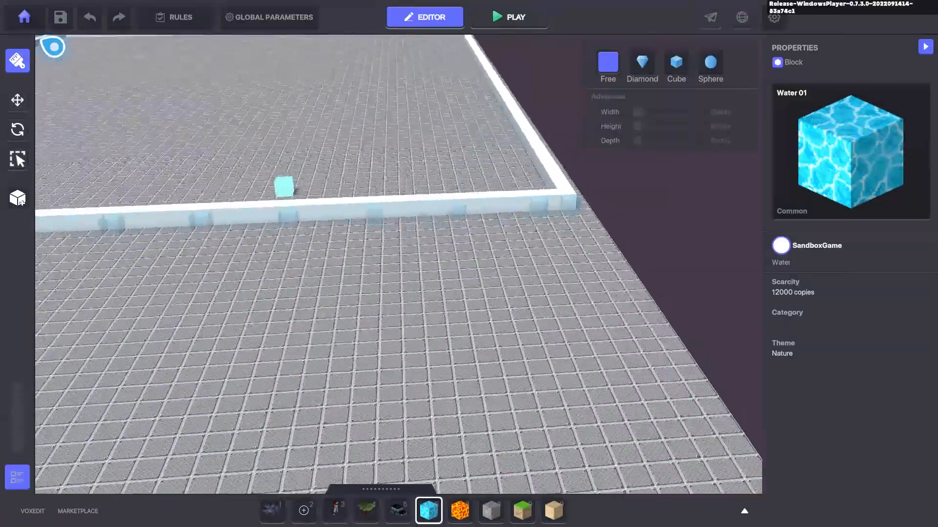
key(s)
key(a)
key(w)
key(d)
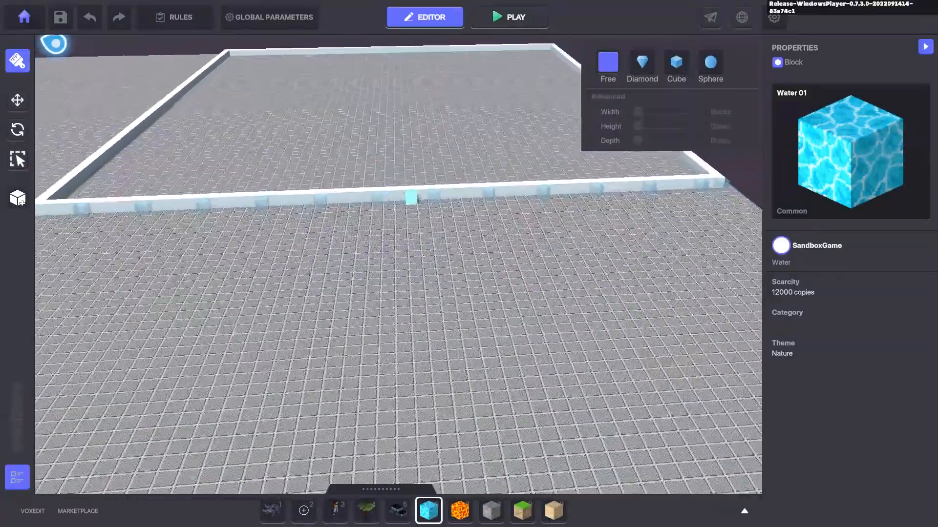
key(d)
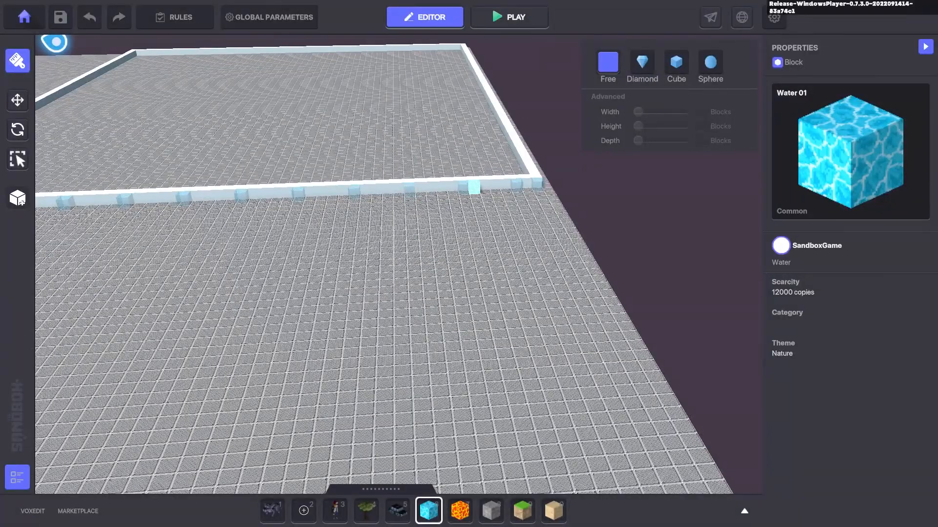
key(d)
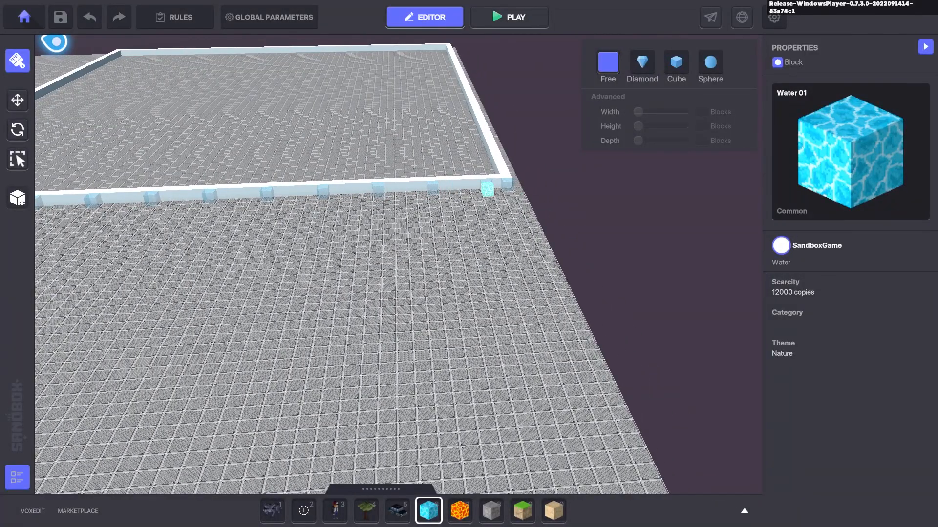
key(a)
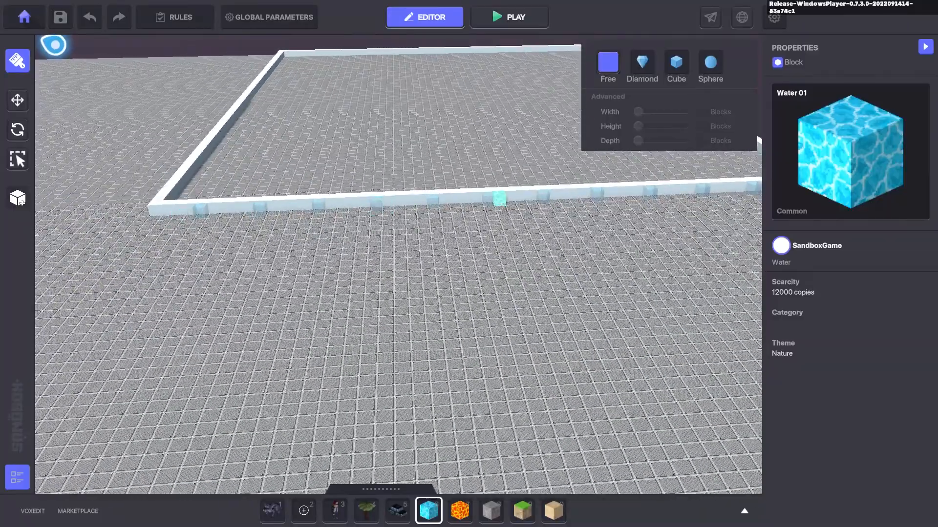
key(d)
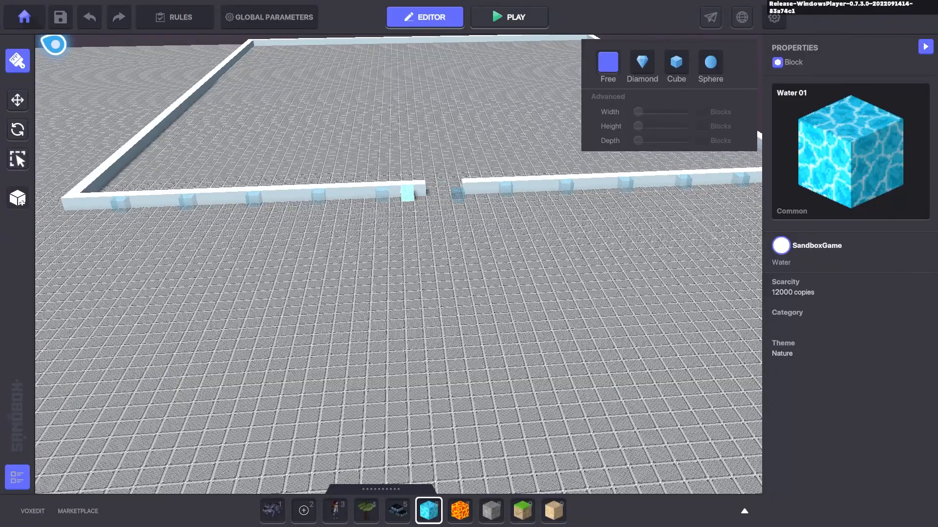
- Build a raised mass of Anti-slip metal blocks across the entrance gap in the white row
key(w)
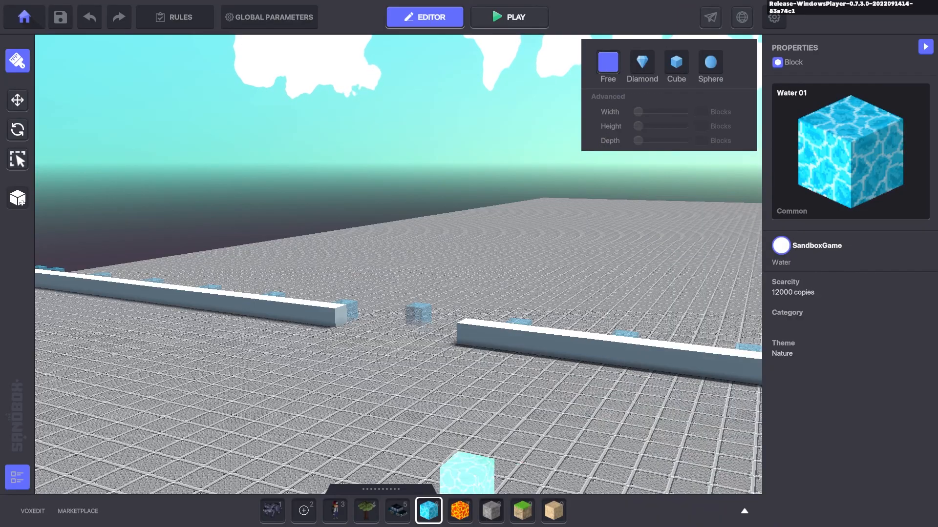
click(744, 511)
click(161, 321)
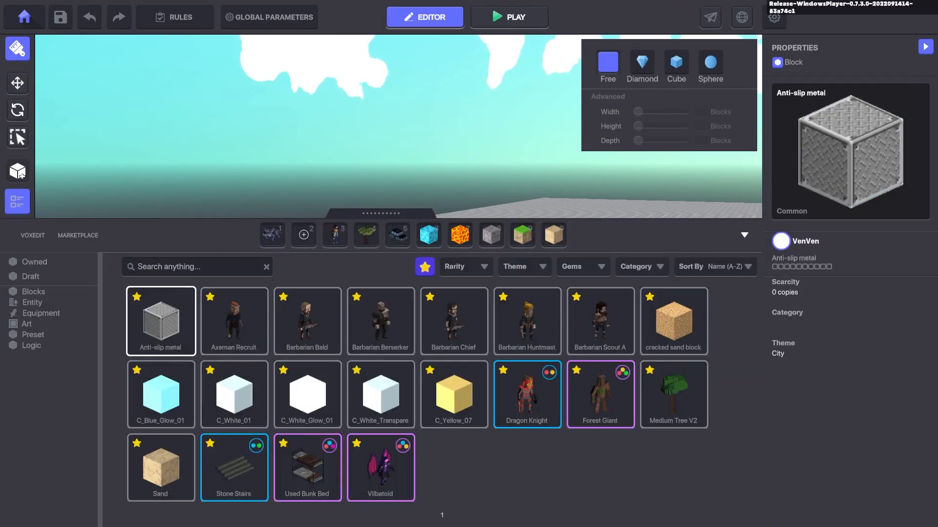
key(Tab)
right_drag(244, 185, 350, 358)
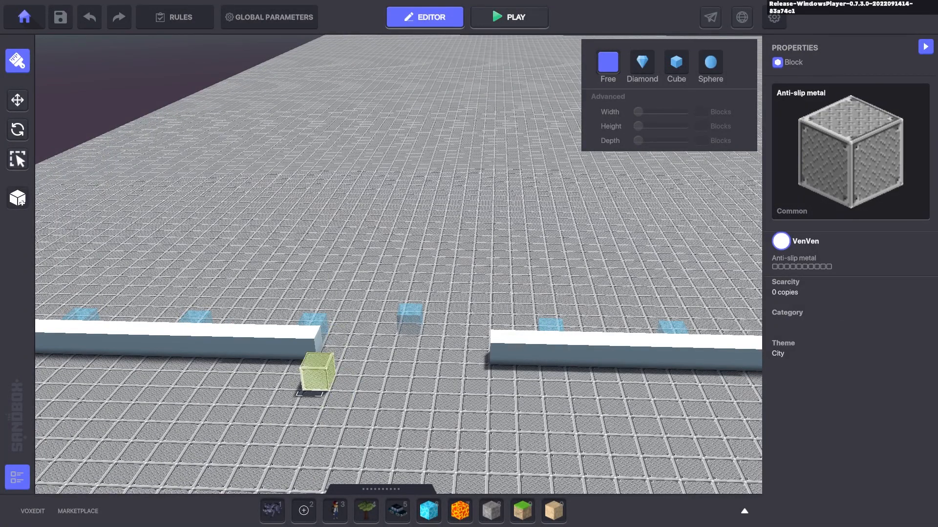
drag(295, 361, 503, 259)
scroll(292, 345, down, 3)
- Shape the Anti-slip metal blocks in the entrance gap into a two-level staircase leading down into the room
scroll(292, 346, down, 2)
ctrl+drag(350, 299, 490, 299)
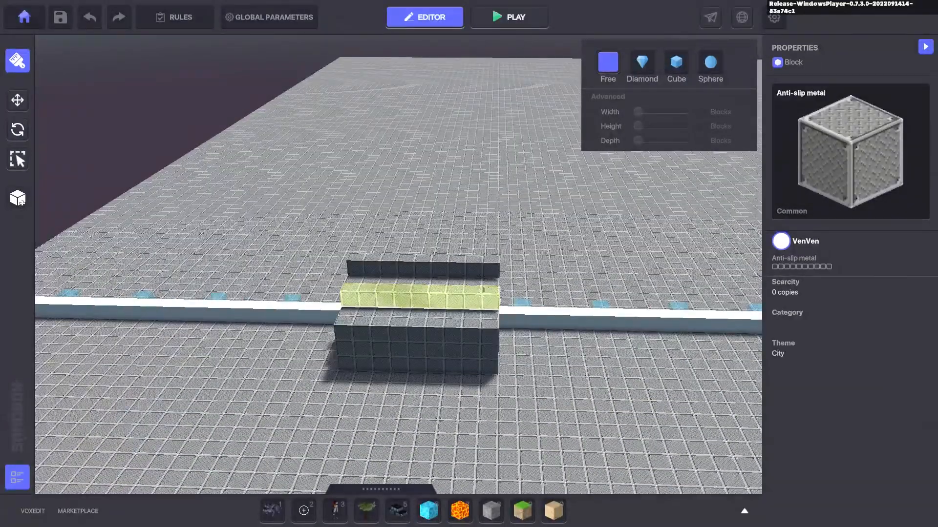
ctrl+drag(490, 336, 341, 332)
ctrl+drag(481, 339, 349, 261)
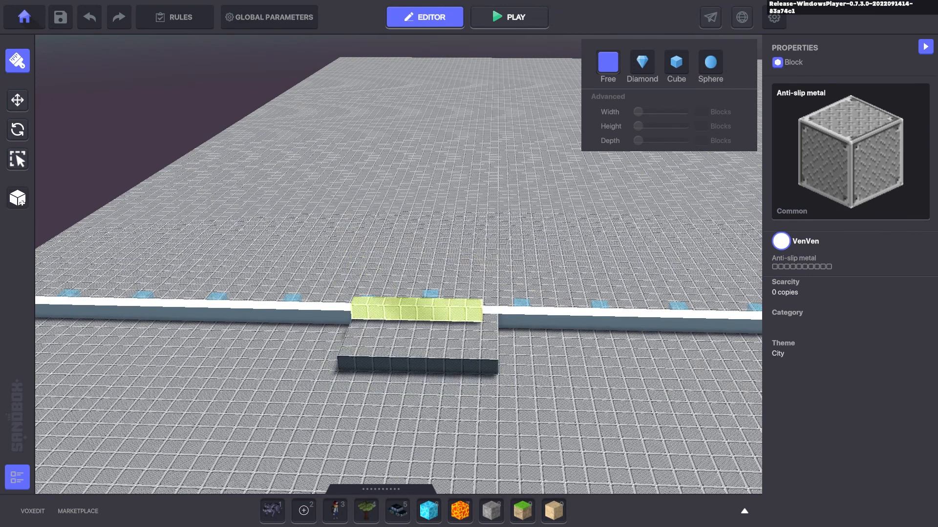
middle_drag(406, 325, 561, 132)
ctrl+drag(483, 175, 708, 167)
middle_drag(622, 171, 368, 205)
- Raise the C_White_01 rows into tall walls around the room, leaving the gap above the metal stairs open
key(a)
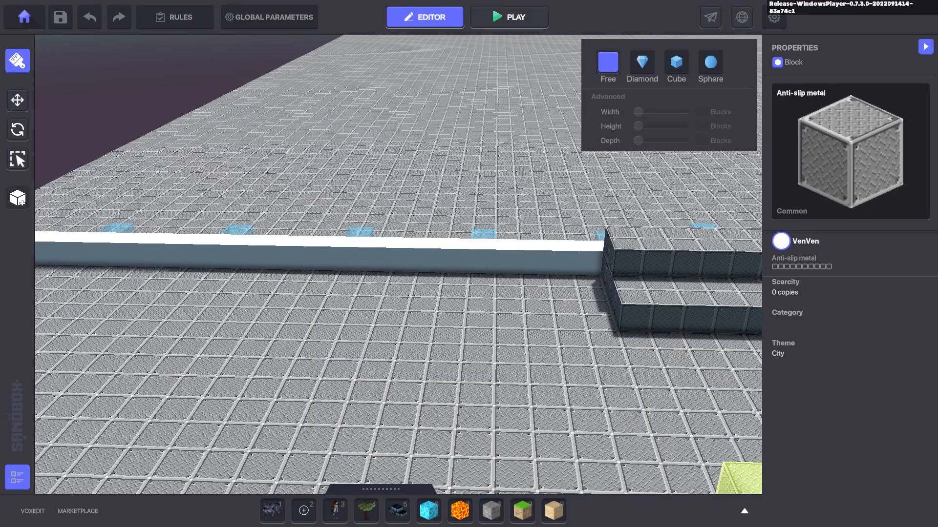
scroll(241, 342, down, 3)
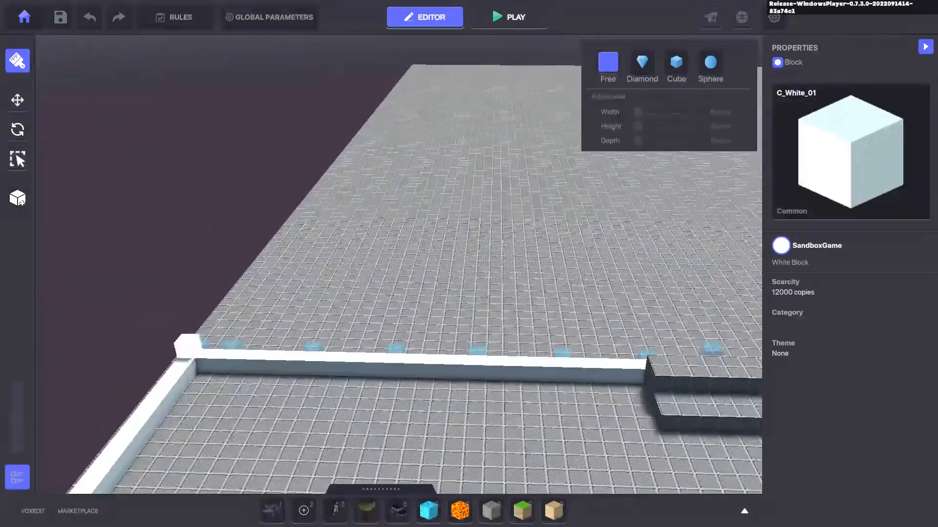
drag(188, 346, 675, 139)
scroll(275, 248, down, 1)
key(s)
right_drag(363, 147, 293, 147)
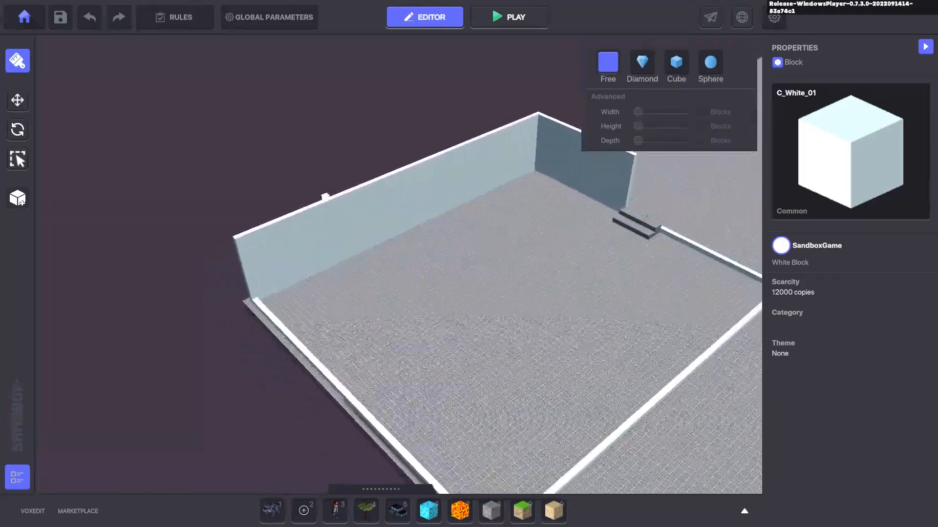
key(s)
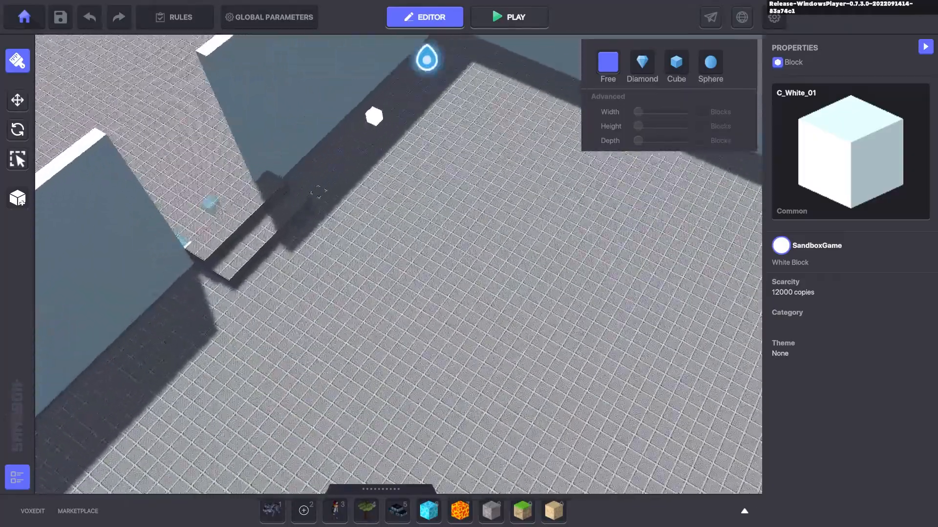
- Fill the quick slots with Anti-slip metal, C_Blue_Glow_01, the three white blocks, C_Yellow_07, cracked sand block and Sand
key(Tab)
drag(161, 321, 272, 236)
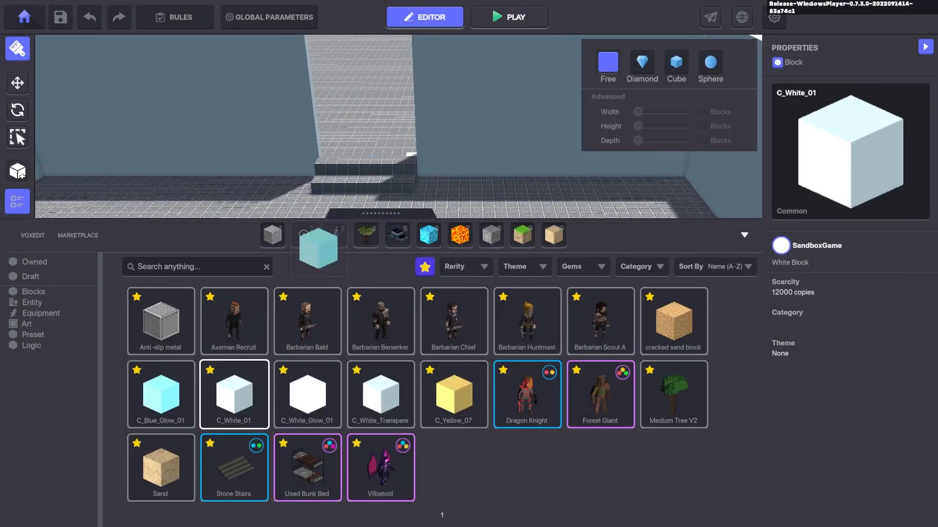
drag(454, 395, 429, 235)
drag(673, 321, 459, 235)
drag(161, 467, 491, 236)
key(Tab)
- Extend the lower Anti-slip metal step as a ledge along the wall base on both sides of the stairs
key(1)
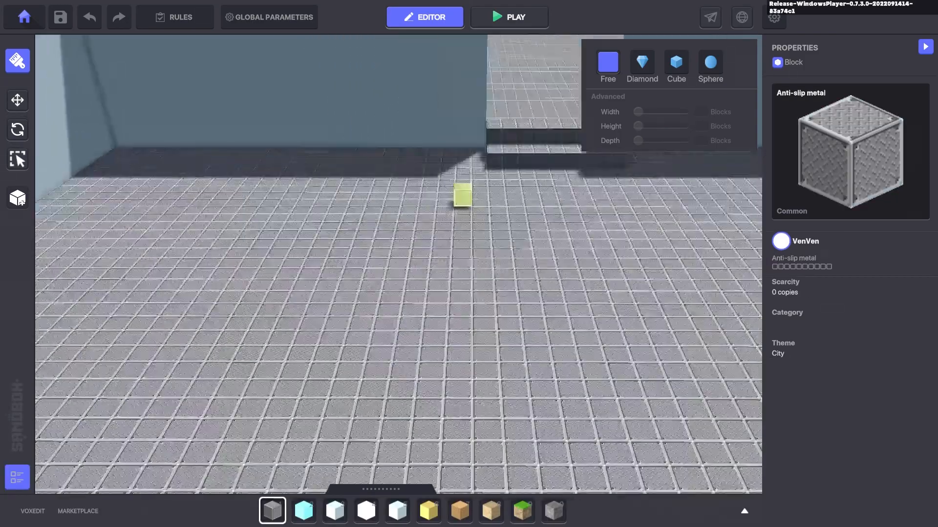
key(e)
key(d)
key(a)
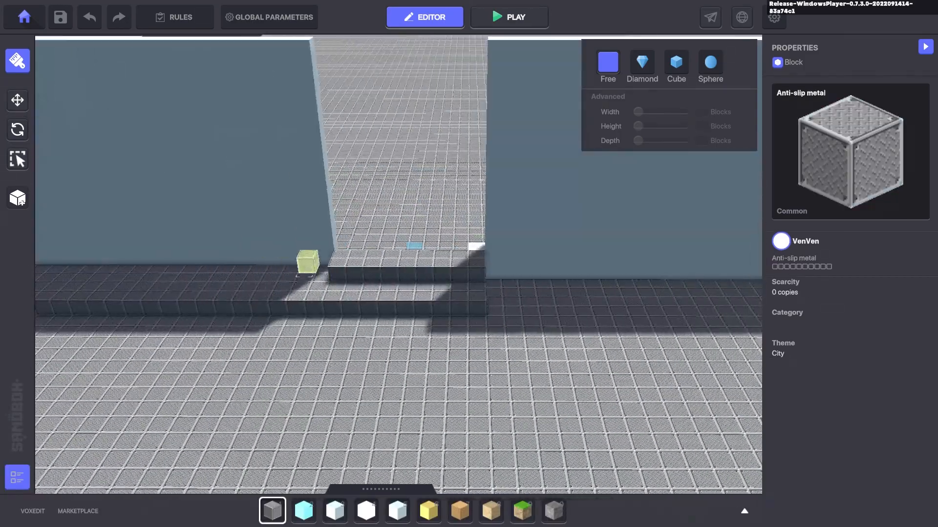
key(d)
drag(335, 276, 552, 272)
key(d)
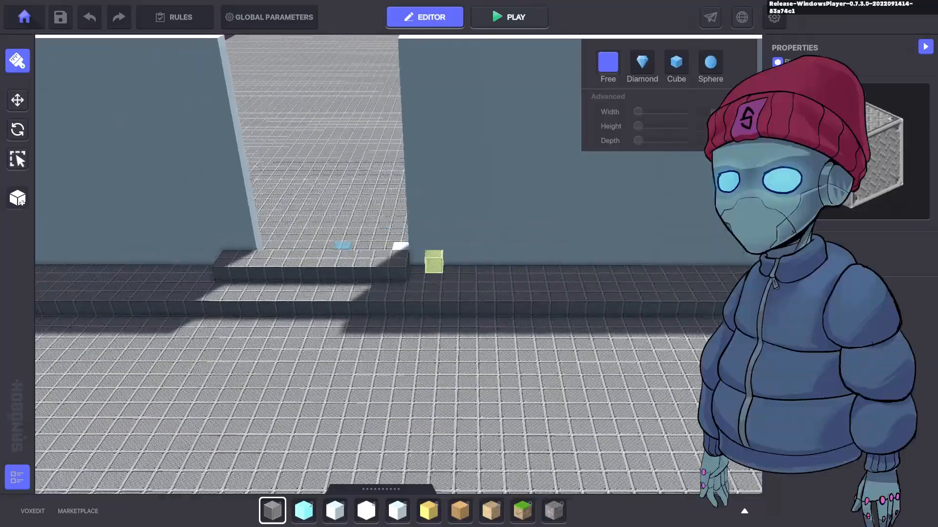
key(a)
key(d)
key(s)
right_drag(448, 304, 350, 266)
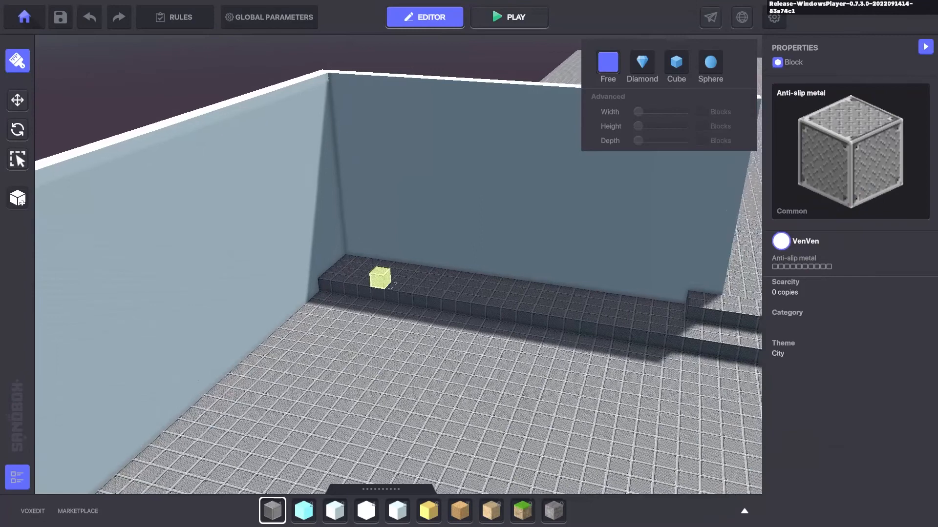
key(d)
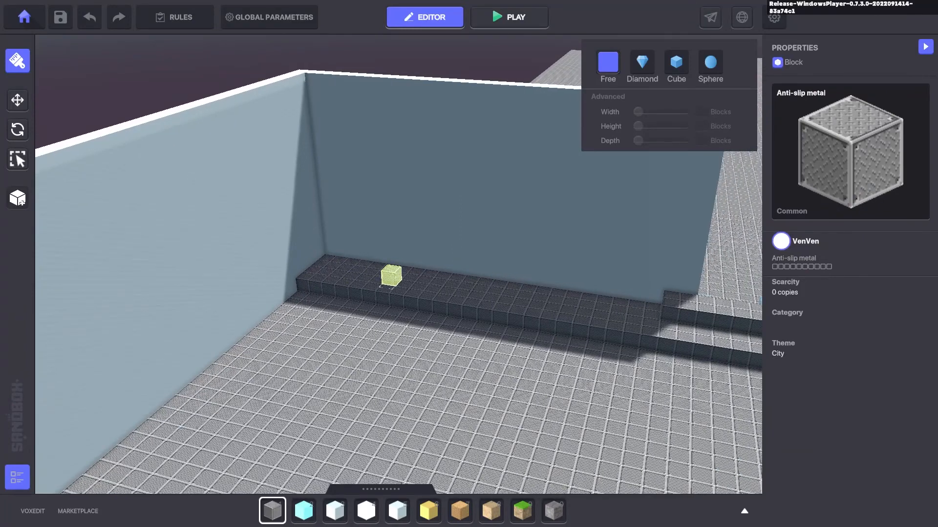
key(s)
key(d)
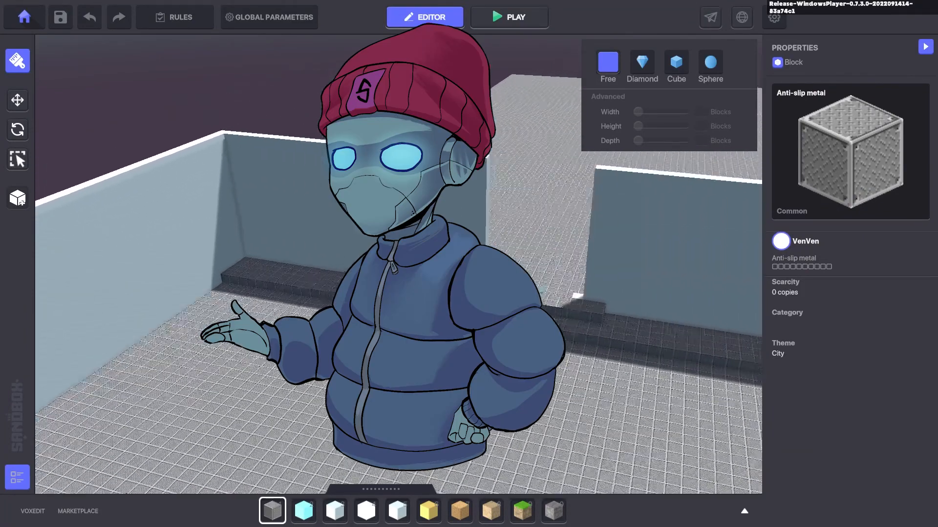
key(Tab)
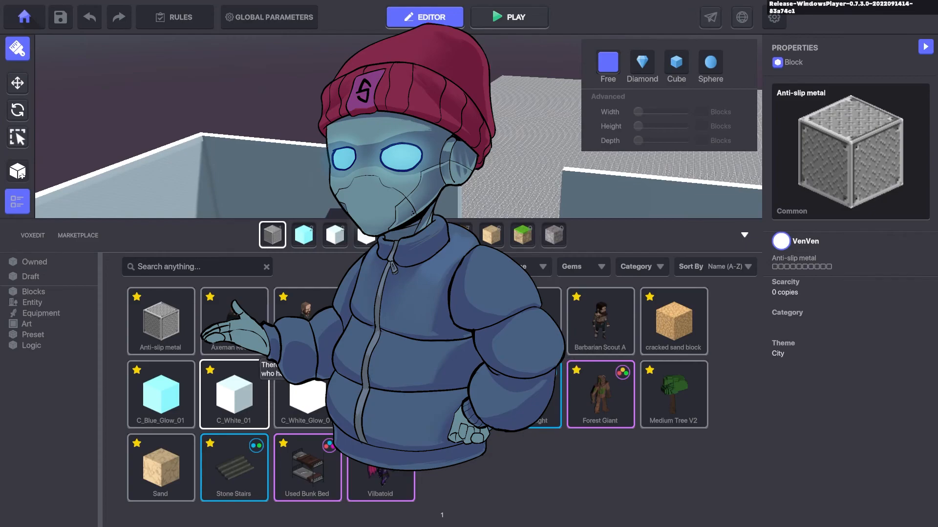
click(307, 313)
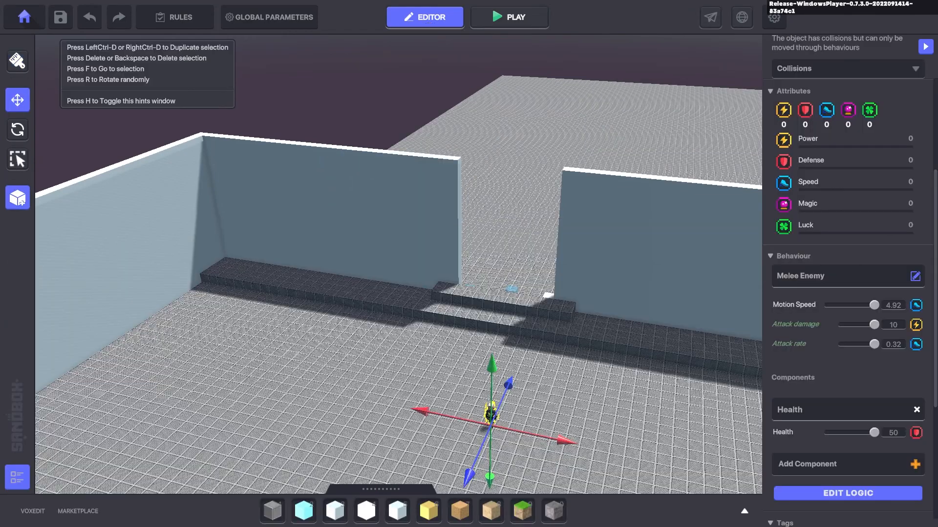
key(s)
key(d)
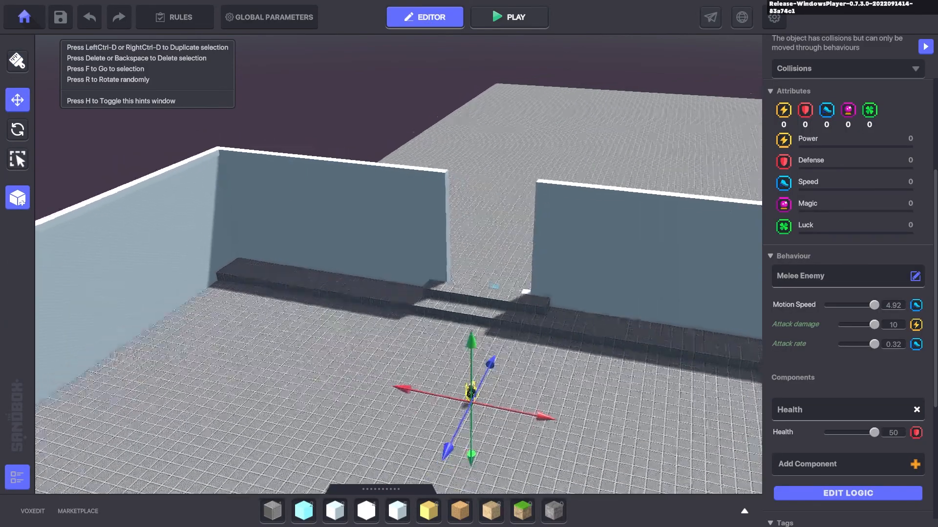
key(w)
key(a)
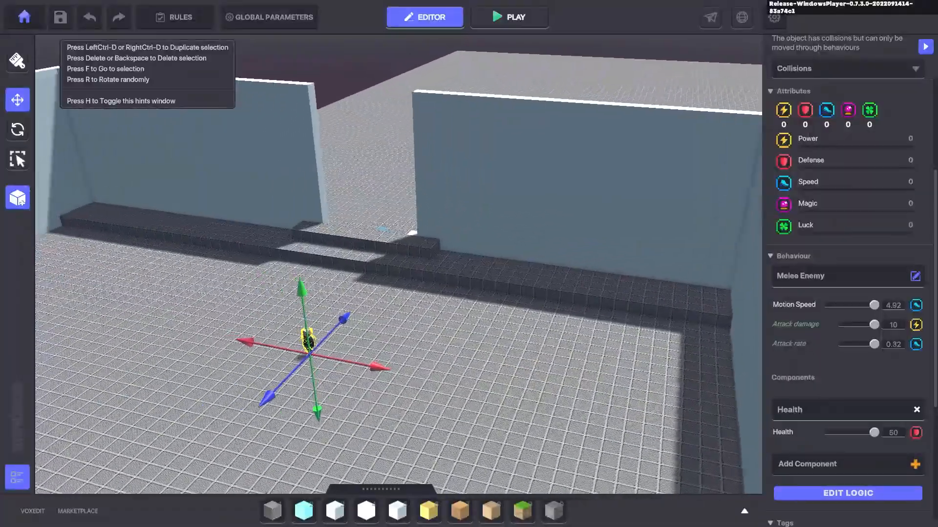
key(Delete)
- Remove Anti-slip metal blocks from the outer edge of the wall ledge at both room corners to form small stepped ends
key(w)
right_drag(562, 213, 481, 213)
key(1)
key(w)
key(d)
key(e)
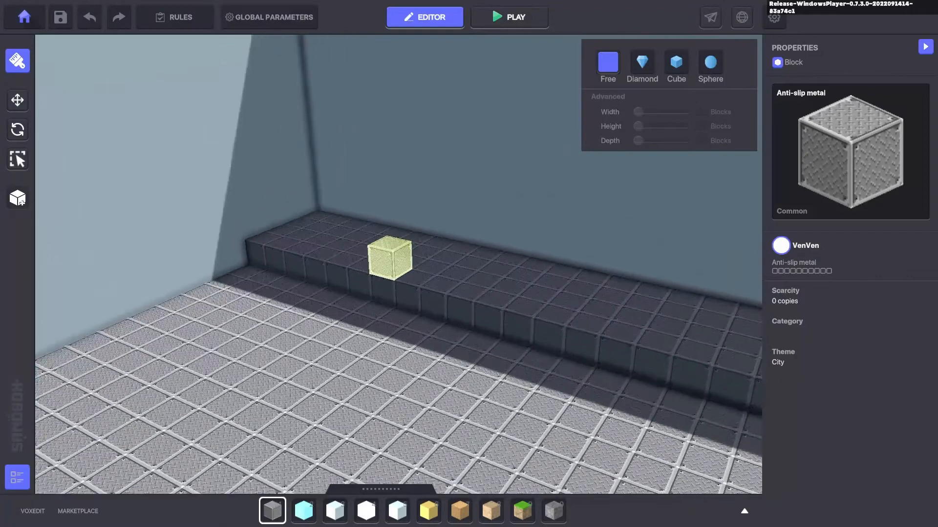
shift+click(250, 317)
key(d)
shift+click(257, 288)
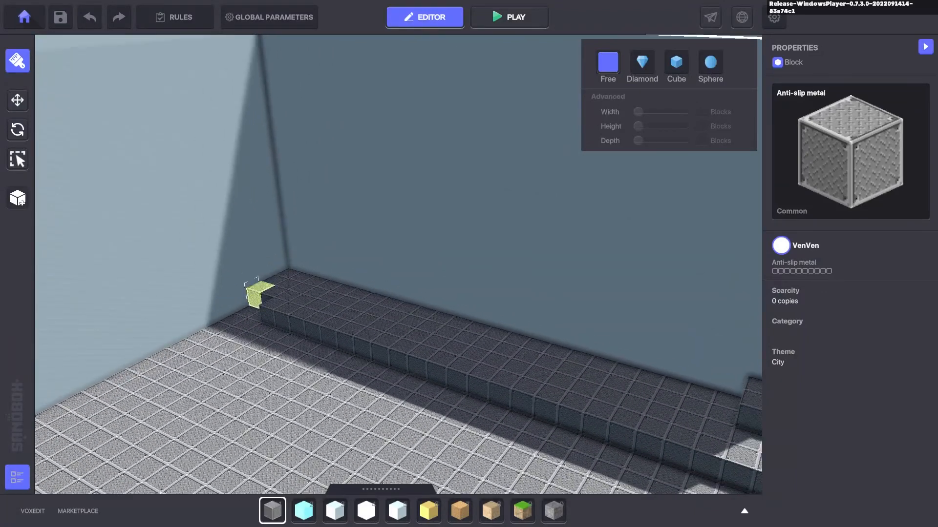
key(a)
shift+click(439, 345)
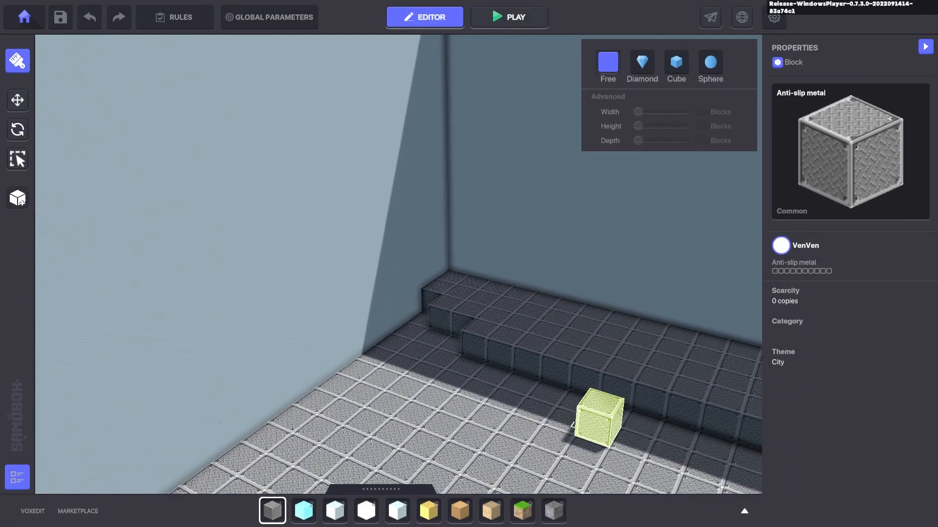
key(s)
key(d)
key(d)
right_drag(520, 284, 496, 335)
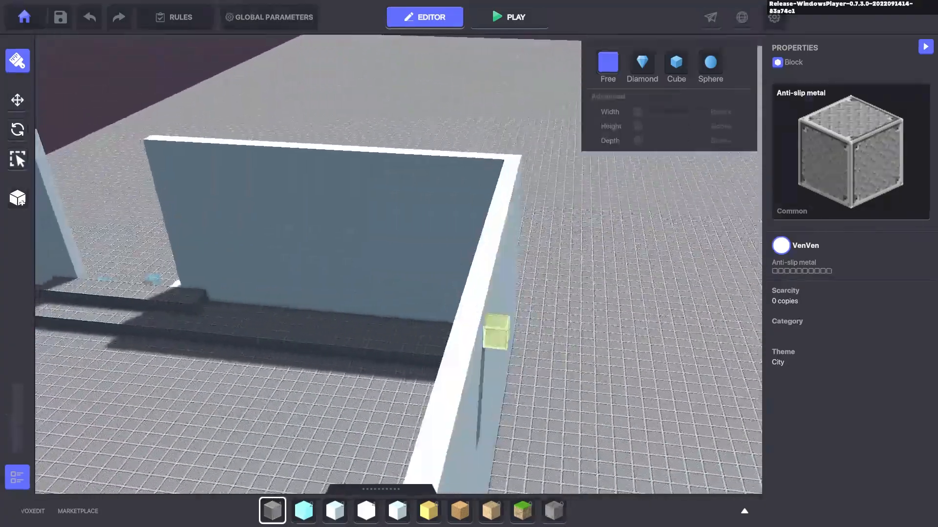
key(a)
key(a)
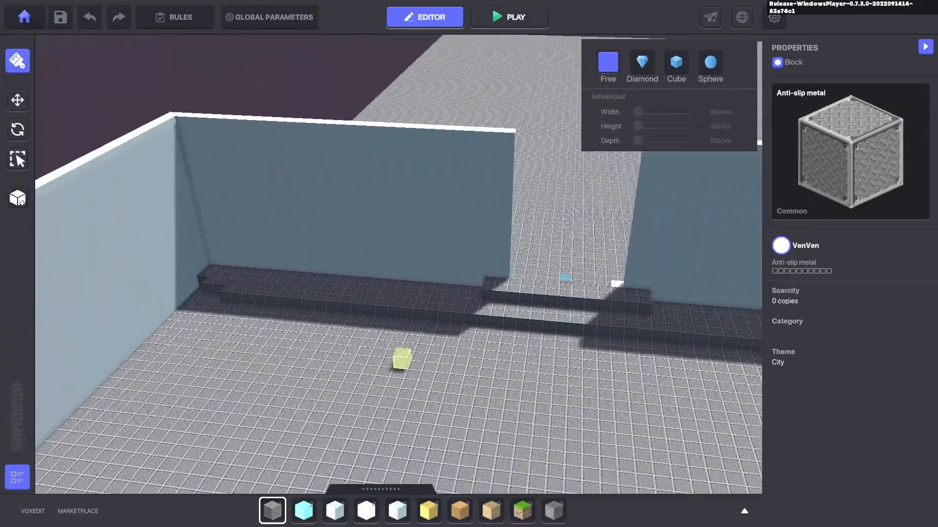
- Place five Dragon Knights on the metal stairs: two at each side of the entrance gap and one in the middle of the lower step
key(a)
key(w)
right_drag(402, 350, 142, 277)
key(Tab)
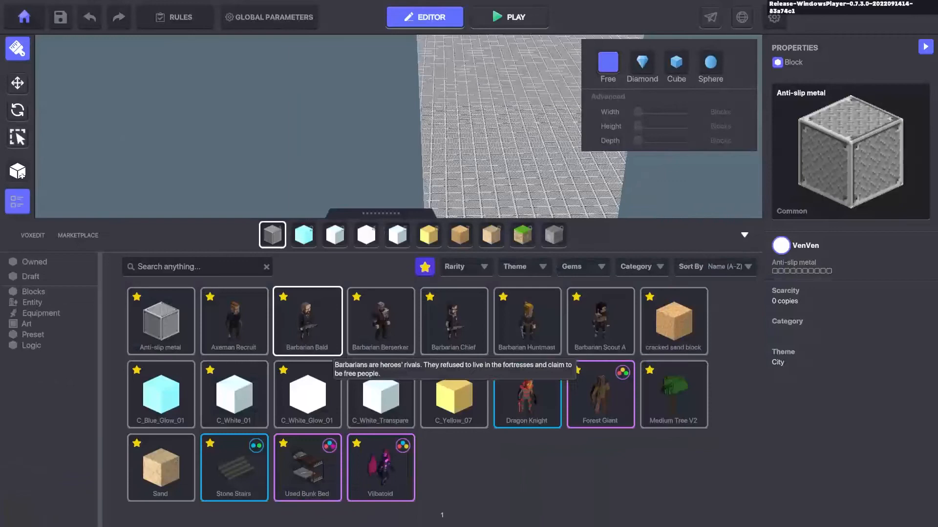
click(526, 396)
key(Tab)
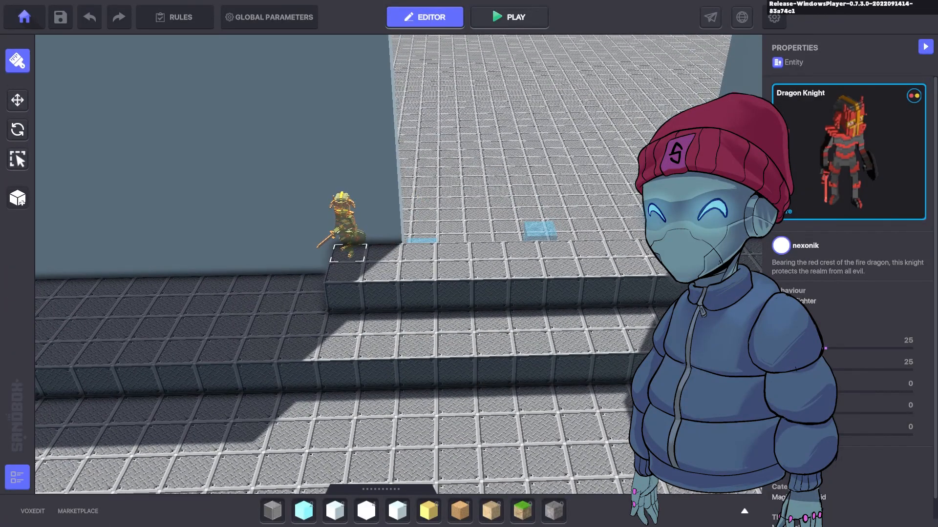
click(349, 253)
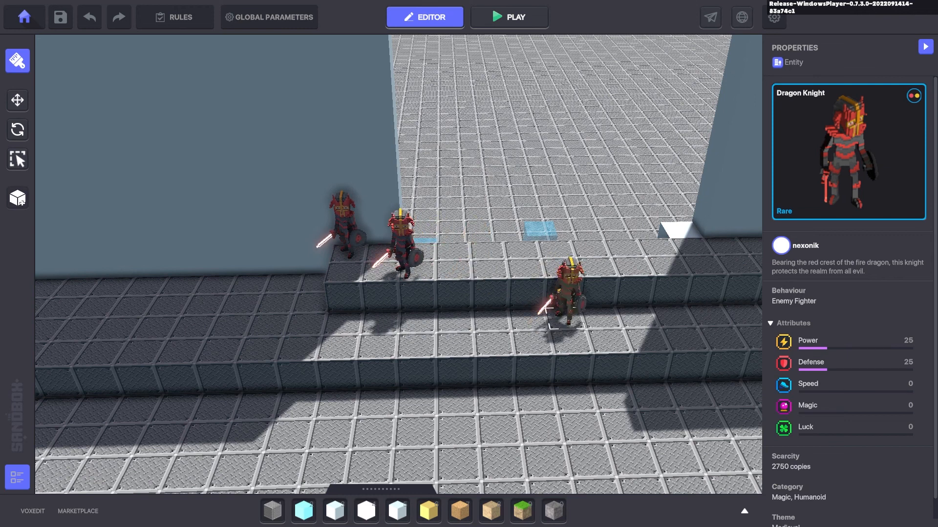
key(d)
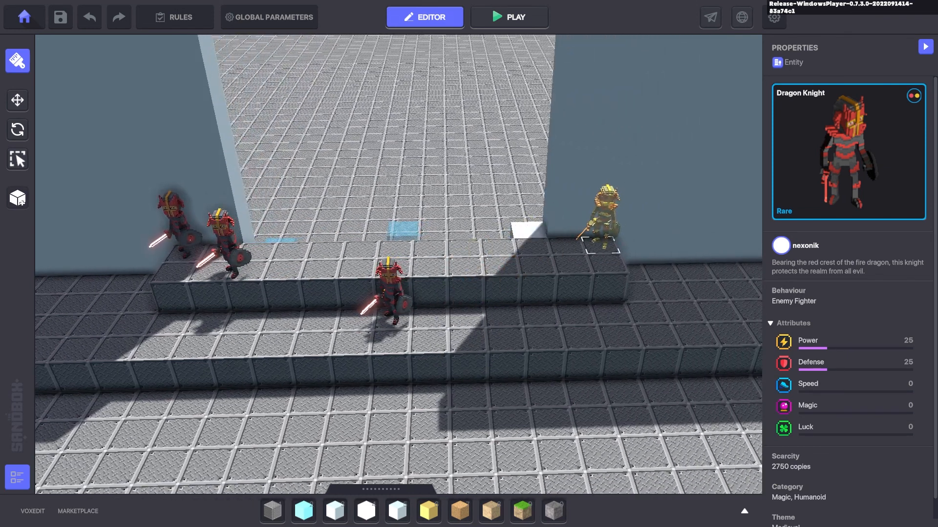
click(600, 244)
click(570, 266)
key(s)
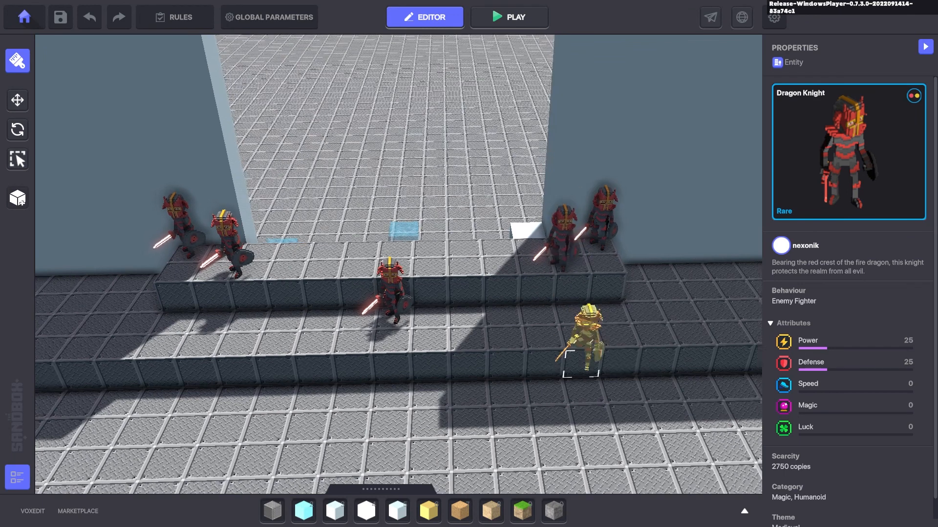
key(a)
key(Escape)
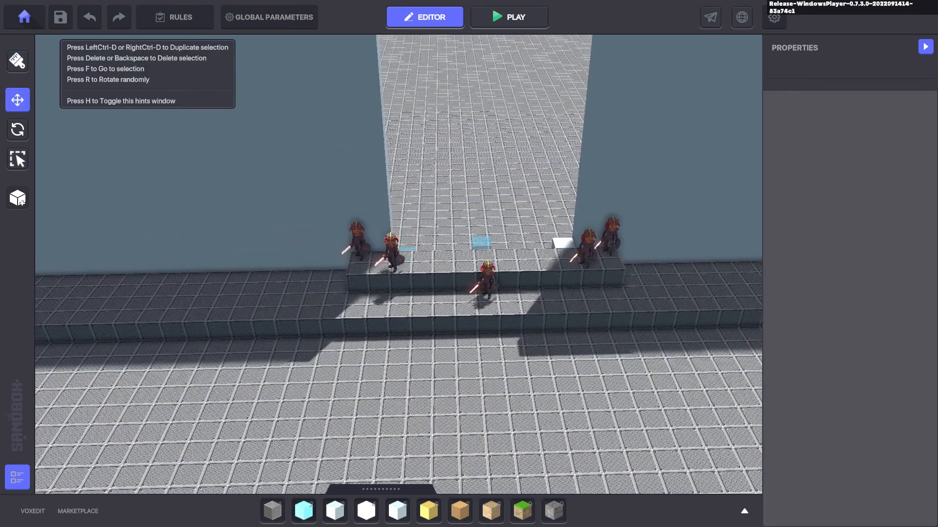
- Move C_White_Glow_01 to the last quick slot, swapping it with the grey stone block, and keep C_White_01 active
key(5)
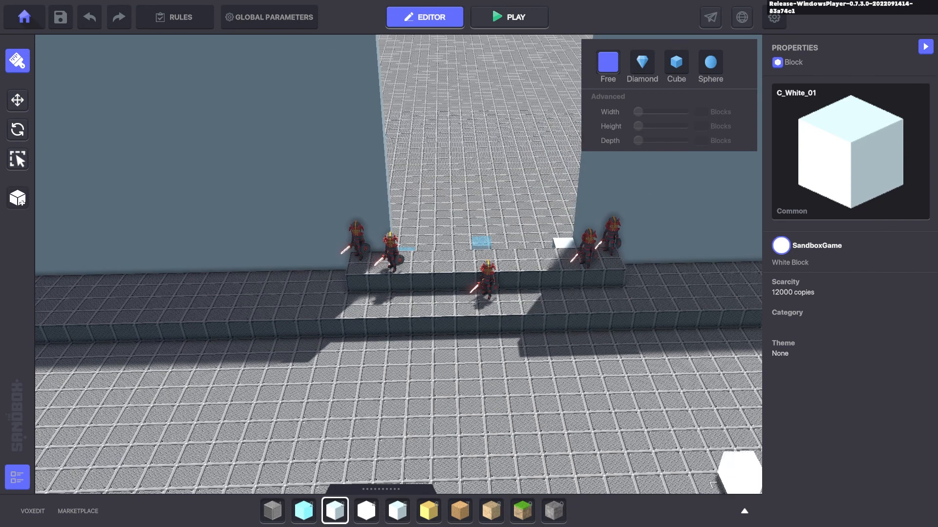
key(Tab)
drag(363, 232, 572, 227)
key(Tab)
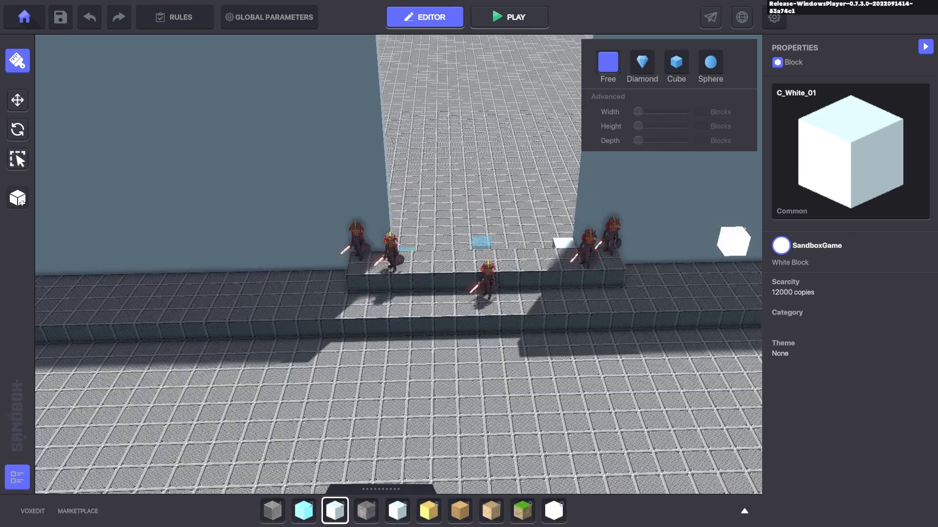
- Fill the upper part of the entrance gap with C_White_01, leaving a low rectangular doorway above the stairs
right_drag(396, 200, 385, 147)
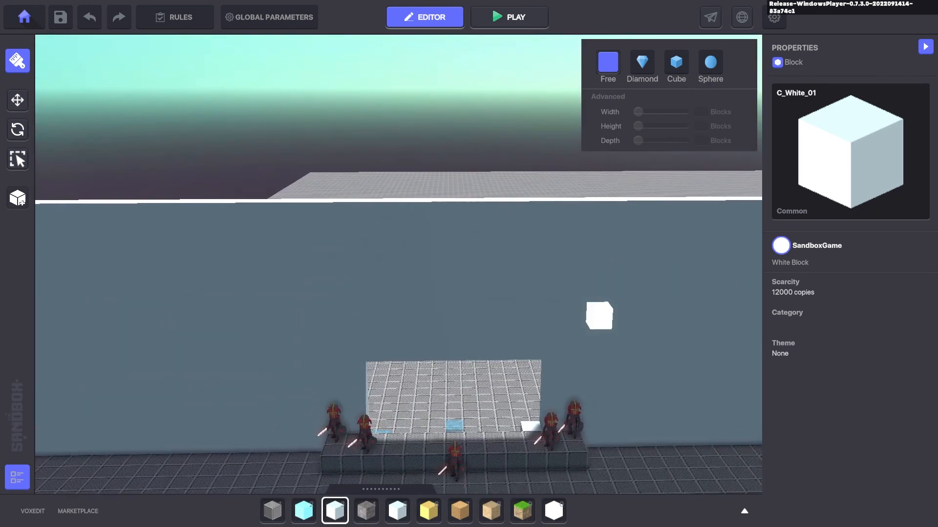
scroll(580, 316, up, 3)
right_drag(375, 205, 376, 260)
drag(303, 205, 586, 205)
scroll(580, 171, down, 3)
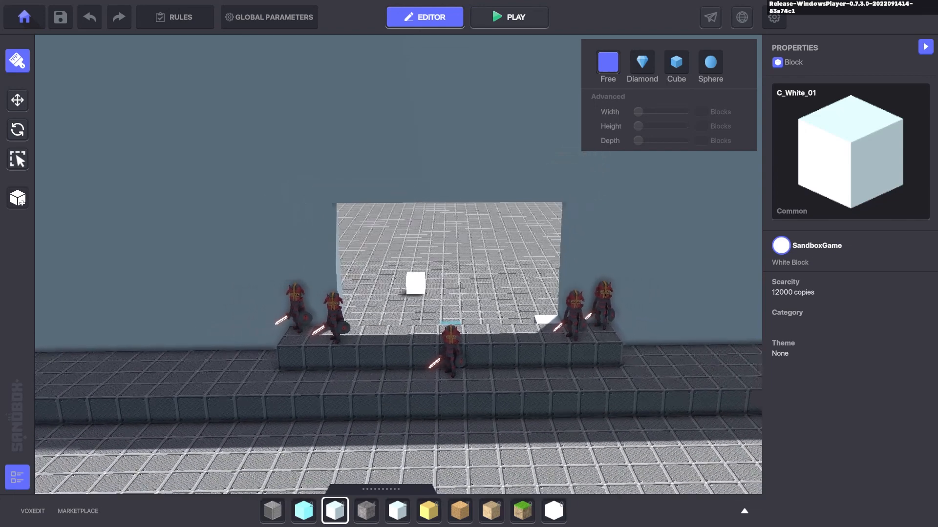
scroll(397, 289, up, 1)
key(5)
mouse_move(319, 313)
mouse_down()
mouse_move(324, 184)
mouse_move(332, 186)
mouse_up()
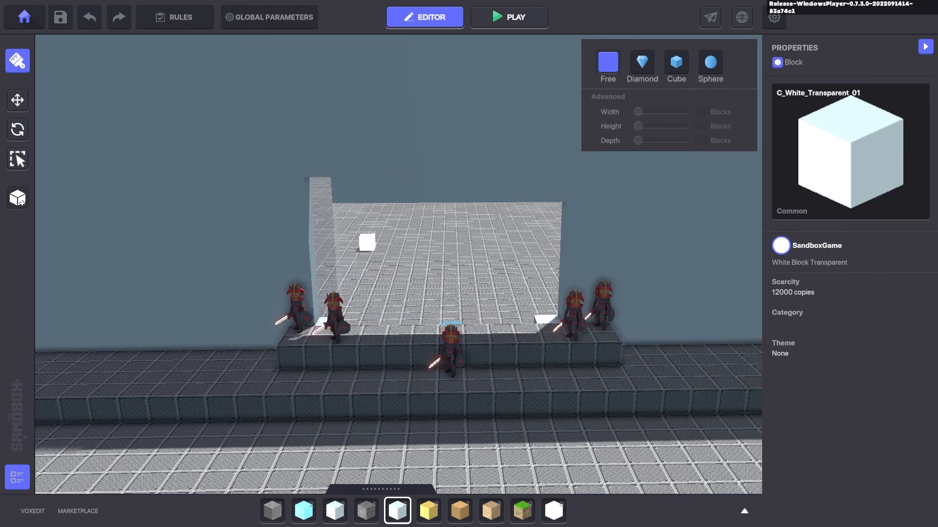
- Swap C_White_Glow_01 and C_White_Transparent_01 in the quick slots, and frame the doorway's sides and top with C_White_Glow_01
key(Tab)
key(0)
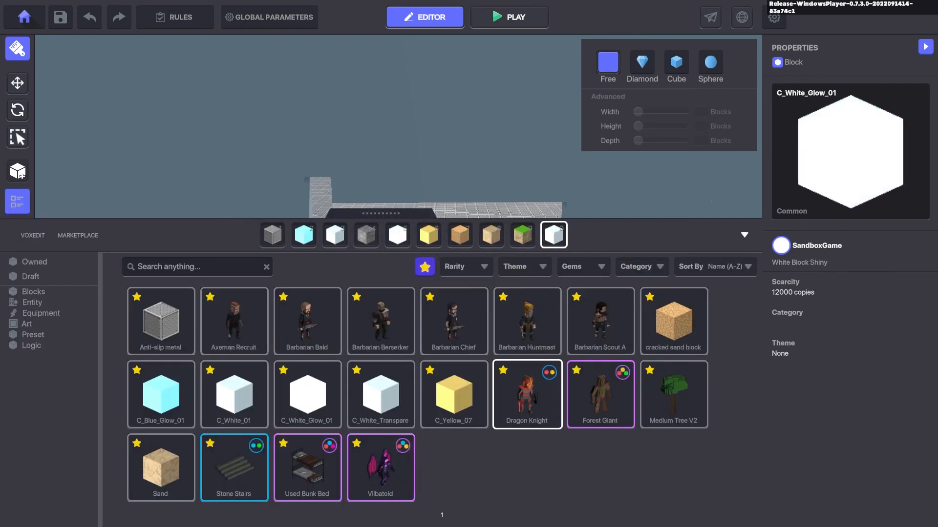
key(Tab)
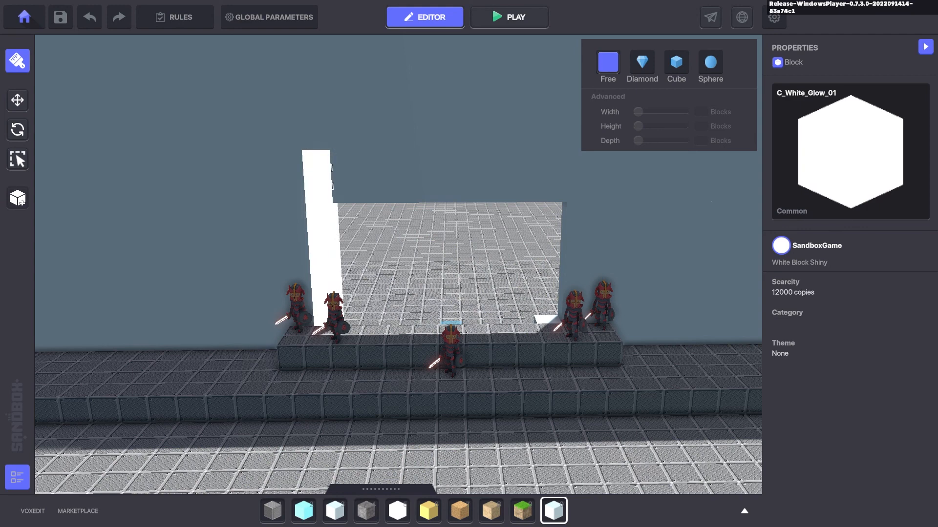
key(ctrl+z)
mouse_move(327, 308)
mouse_down()
mouse_move(342, 192)
mouse_move(582, 191)
mouse_up()
- Raise the doorway wall higher along its full length with C_White_01, starting from its top corner
key(s)
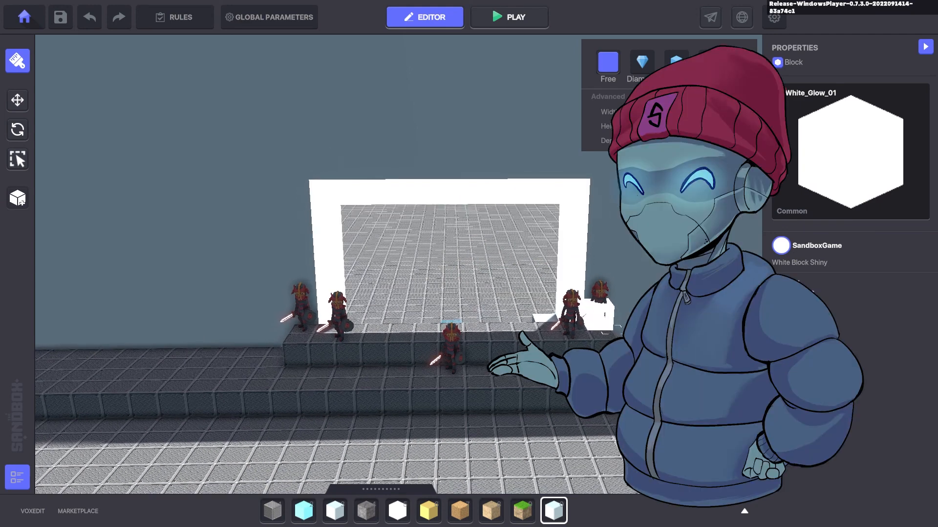
key(d)
key(w)
key(a)
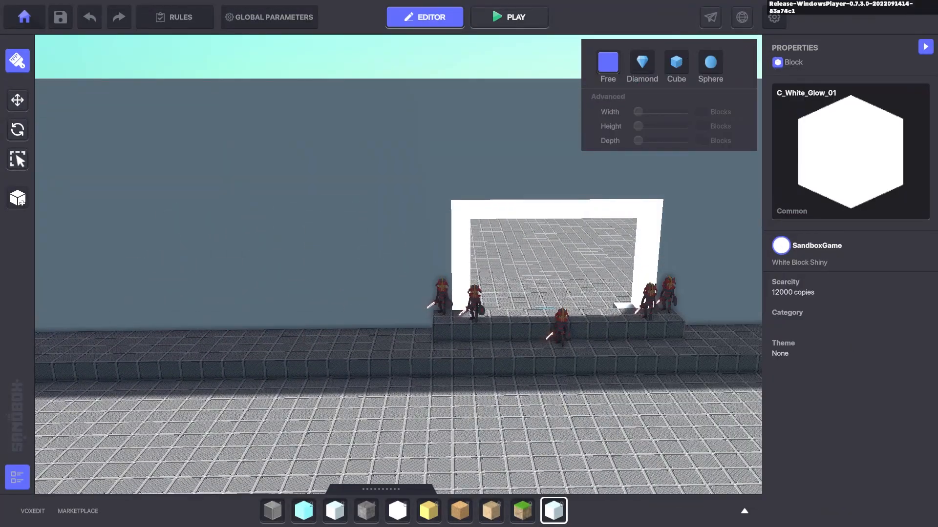
key(s)
key(a)
key(e)
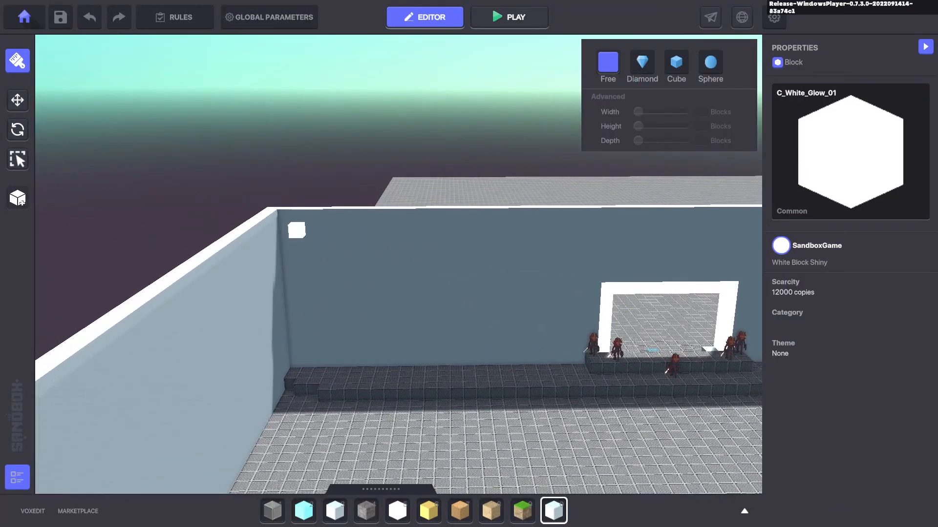
key(e)
key(3)
key(d)
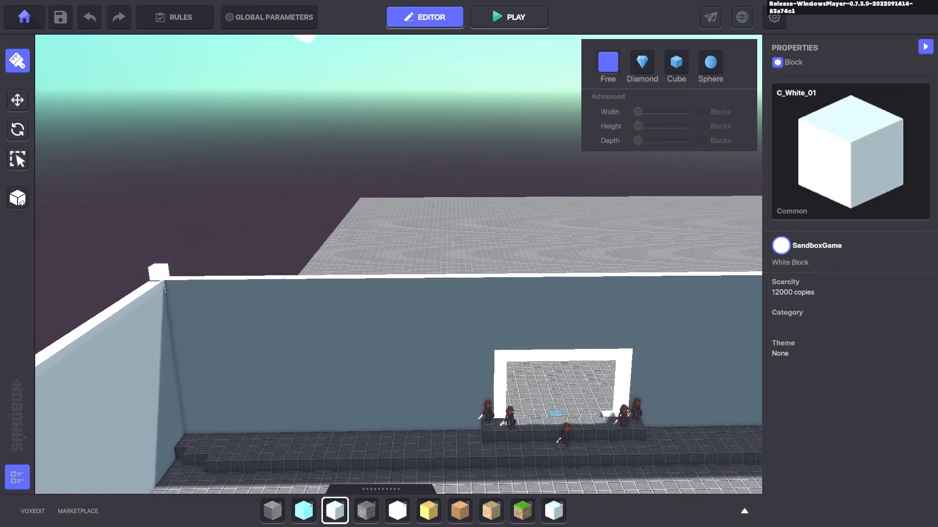
key(s)
key(a)
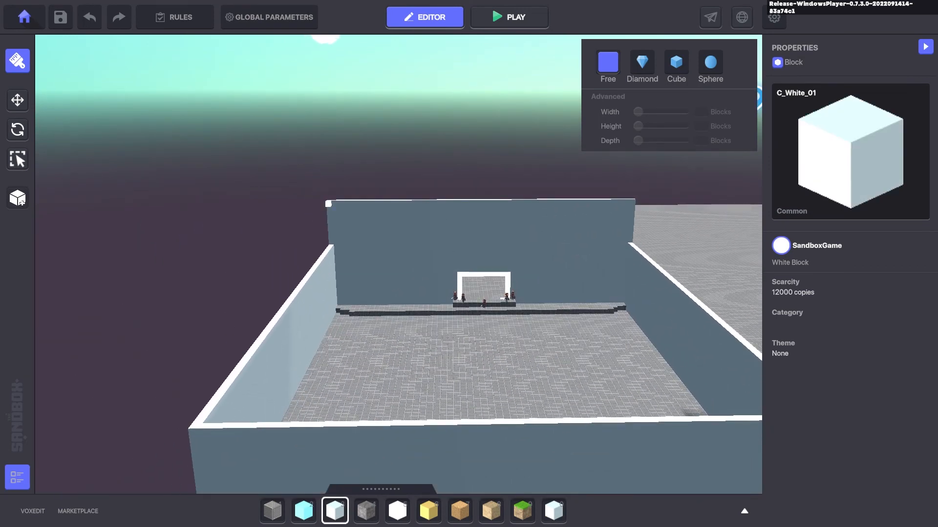
- Build up the remaining room walls with C_White_01 to match the height of the doorway wall
right_drag(398, 263, 635, 249)
key(a)
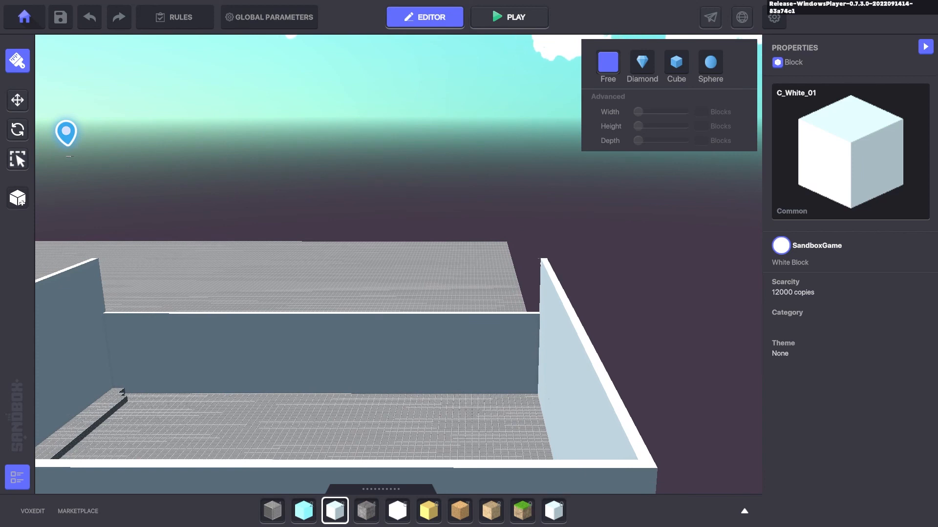
drag(539, 313, 540, 259)
- Place a Used Bunk Bed on the dormitory floor beside the wall at X 131, Y 1.51, Z 130 with Y rotation 180
key(w)
right_drag(317, 353, 49, 347)
key(Tab)
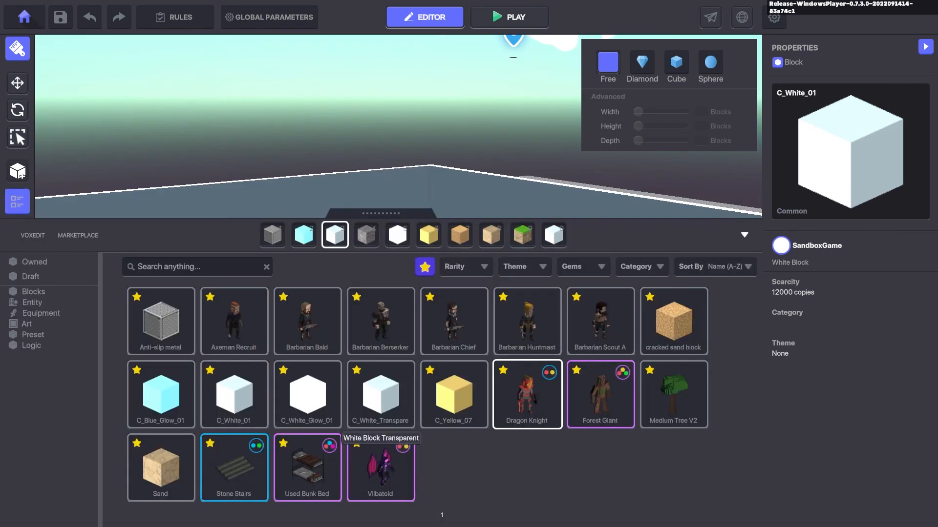
click(307, 467)
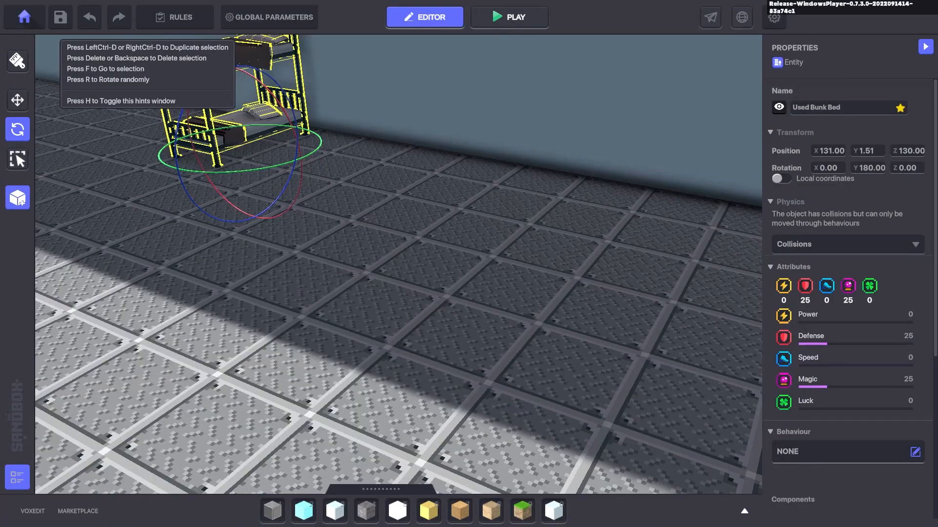
- Duplicate the bunk bed and stack the copy directly on top of it at X 131, Y 2.51, Z 130
key(e)
key(ctrl+d)
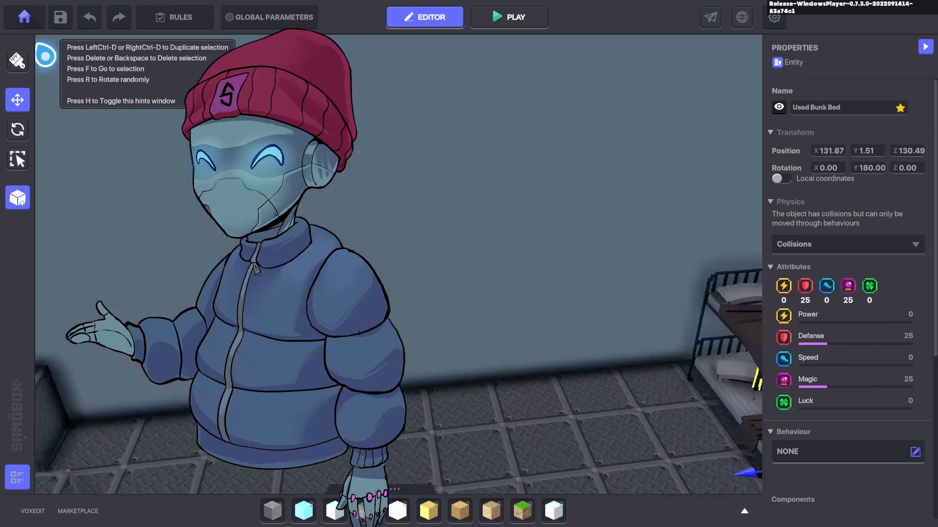
right_drag(399, 264, 476, 303)
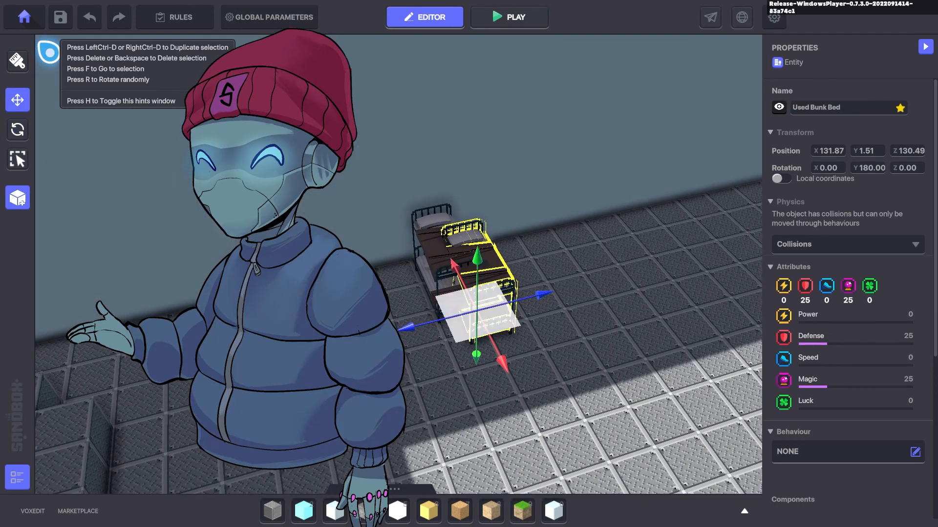
drag(476, 304, 443, 293)
right_drag(444, 293, 538, 293)
key(ctrl+d)
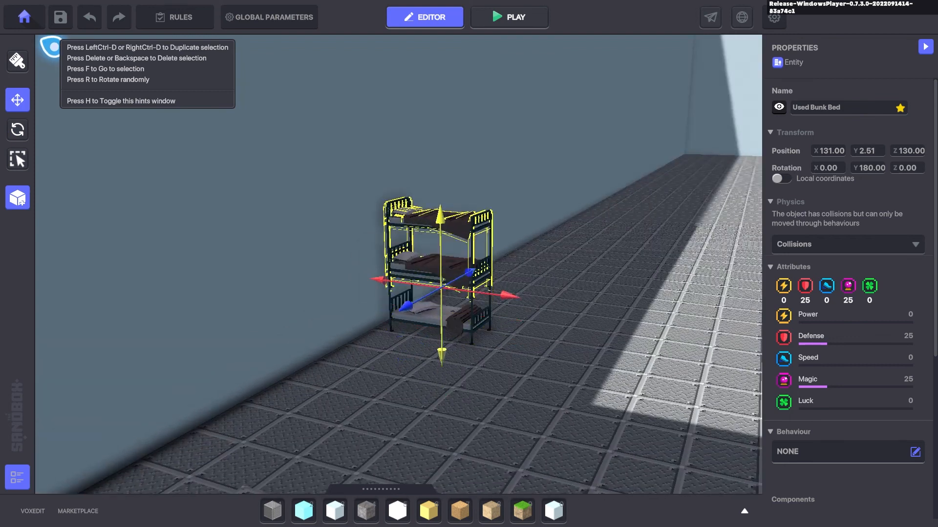
key(Escape)
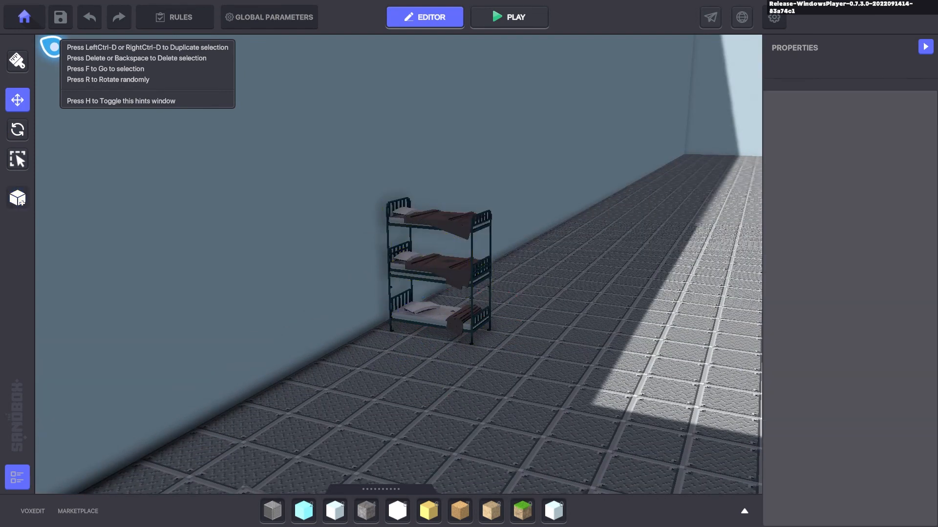
- Make the upper Used Bunk Bed a child of the lower one in the object hierarchy
click(439, 268)
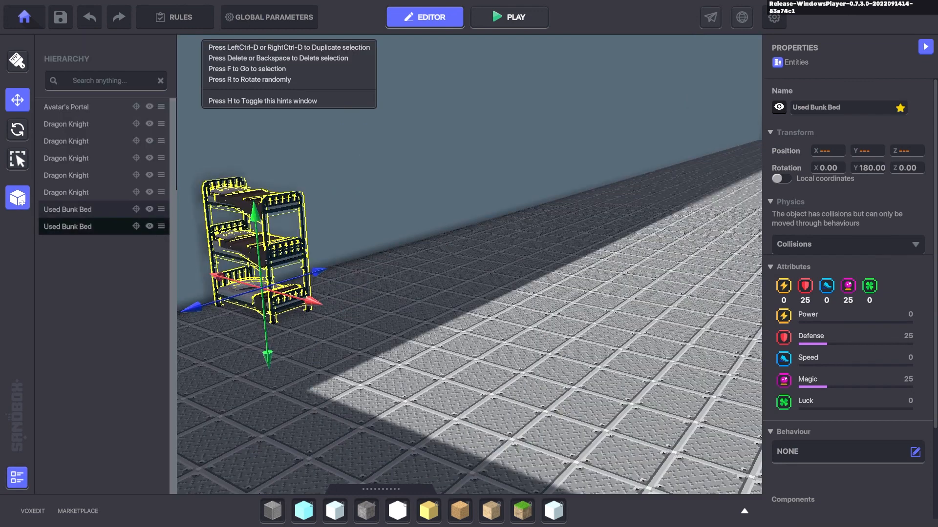
drag(80, 226, 78, 210)
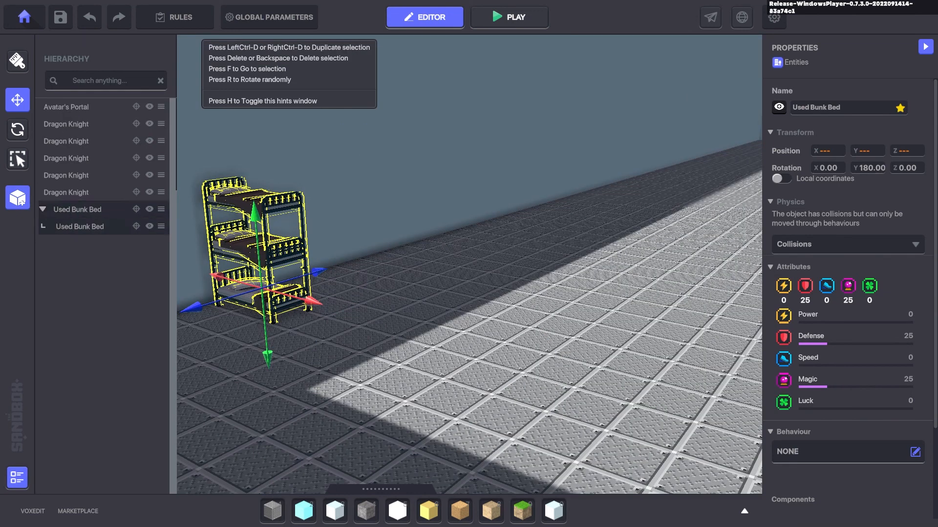
click(17, 478)
- Shift the parented bunk bed stack along the wall by moving its lower bed
key(Escape)
click(262, 293)
drag(192, 331, 143, 347)
click(210, 210)
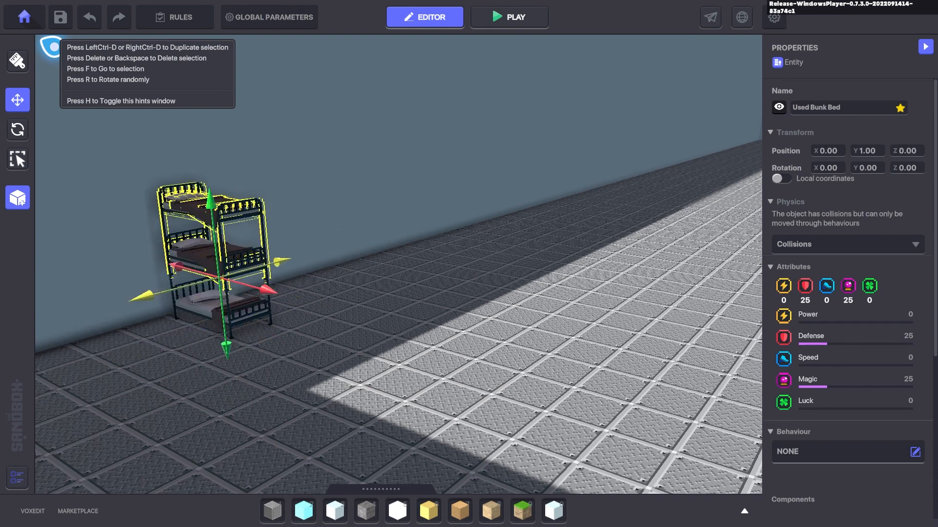
key(Escape)
click(210, 210)
mouse_move(142, 296)
mouse_down()
mouse_move(217, 279)
mouse_move(144, 295)
mouse_up()
click(205, 308)
right_drag(399, 264, 322, 286)
drag(305, 289, 398, 282)
- Select the parent bed with its child and duplicate the stack into a row of four along the wall
click(459, 169)
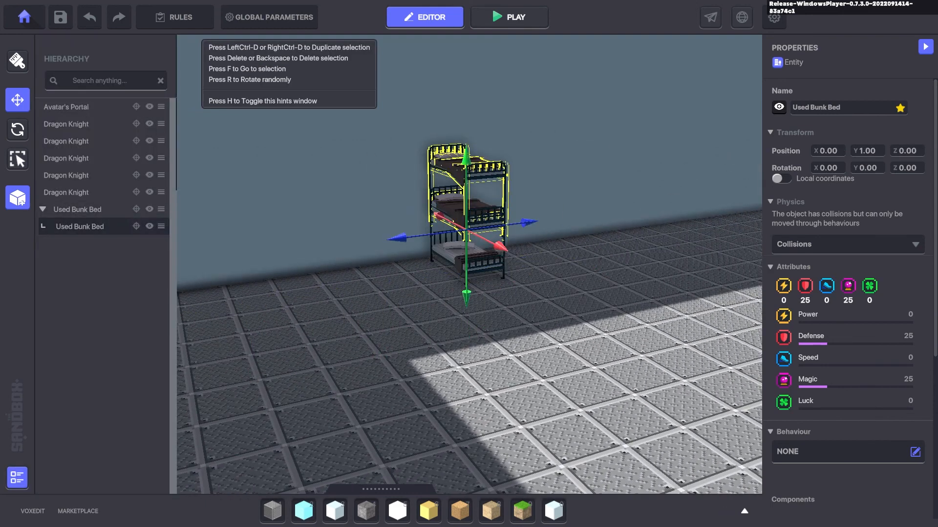
key(d)
right_drag(459, 195, 309, 195)
key(d)
drag(525, 238, 584, 238)
key(d)
right_drag(293, 244, 146, 226)
click(78, 209)
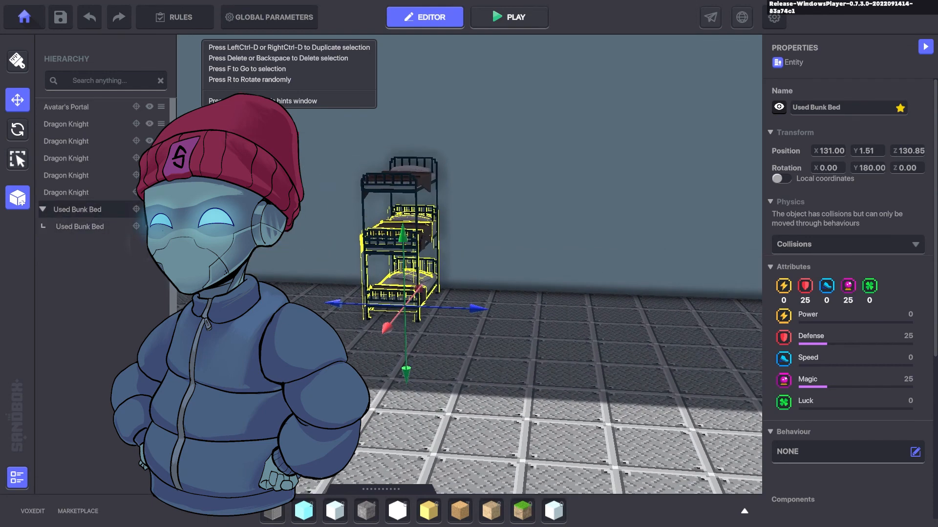
key(d)
right_drag(469, 263, 391, 322)
shift+click(79, 226)
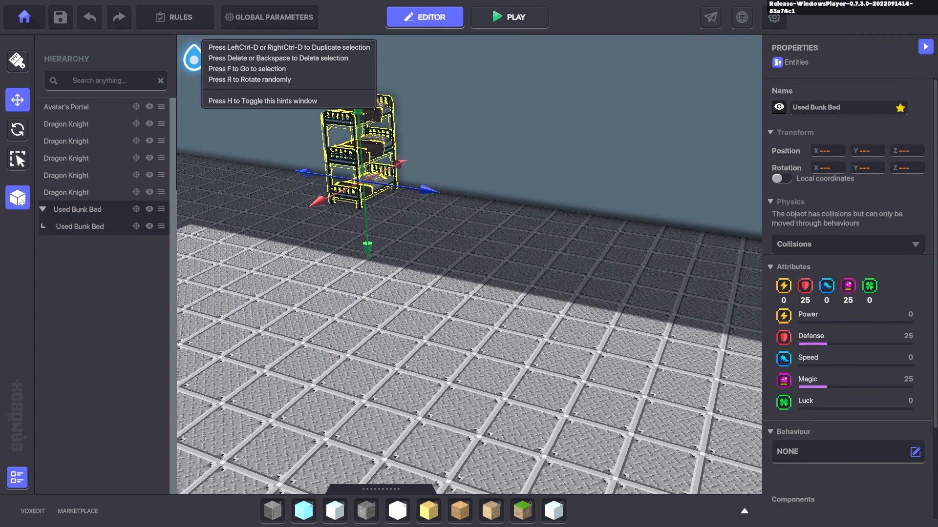
key(d)
right_drag(469, 264, 401, 230)
key(ctrl+d)
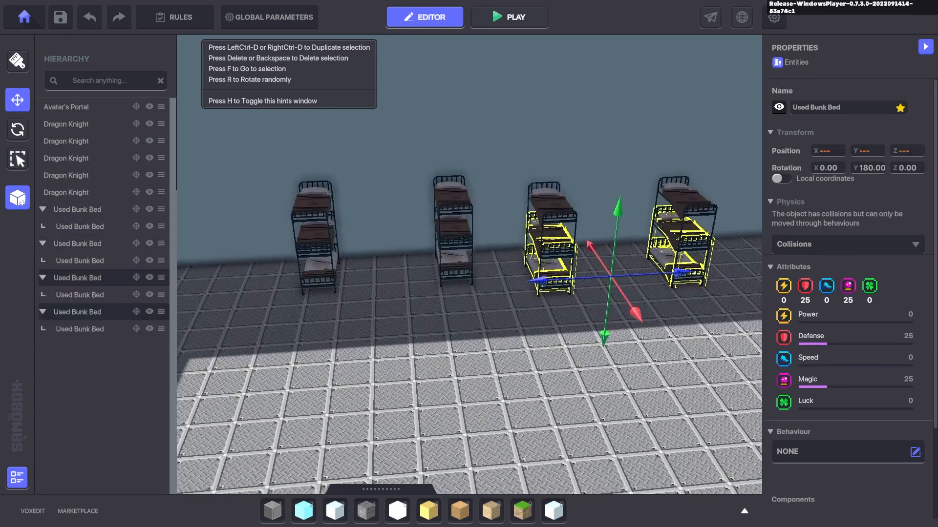
- Adjust the spacing of the two newest bunk stacks, and duplicate the four stacks to extend the row to eight
right_drag(469, 263, 496, 283)
drag(580, 257, 596, 243)
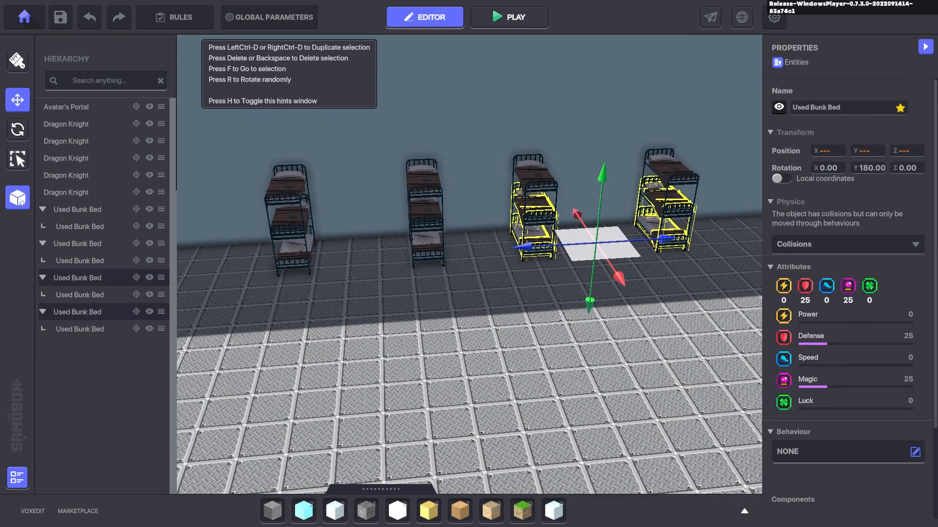
key(s)
key(d)
shift+click(250, 236)
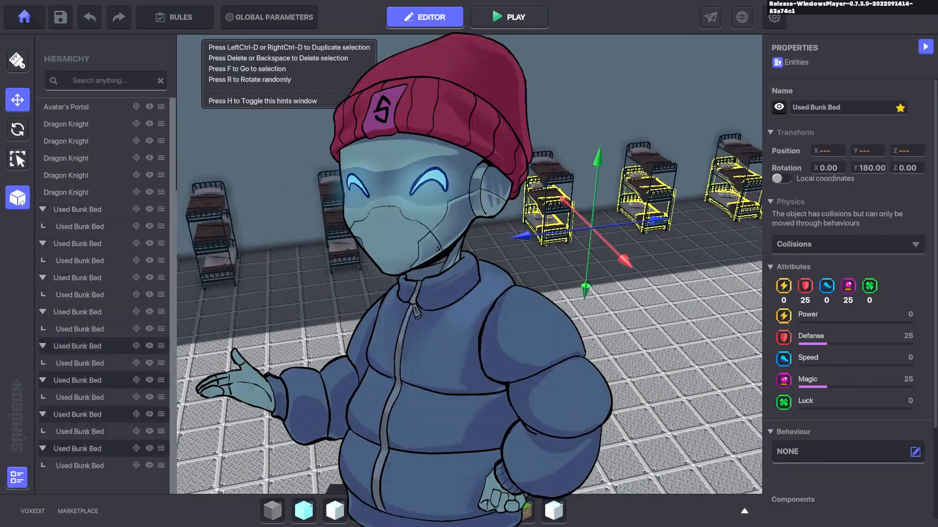
key(a)
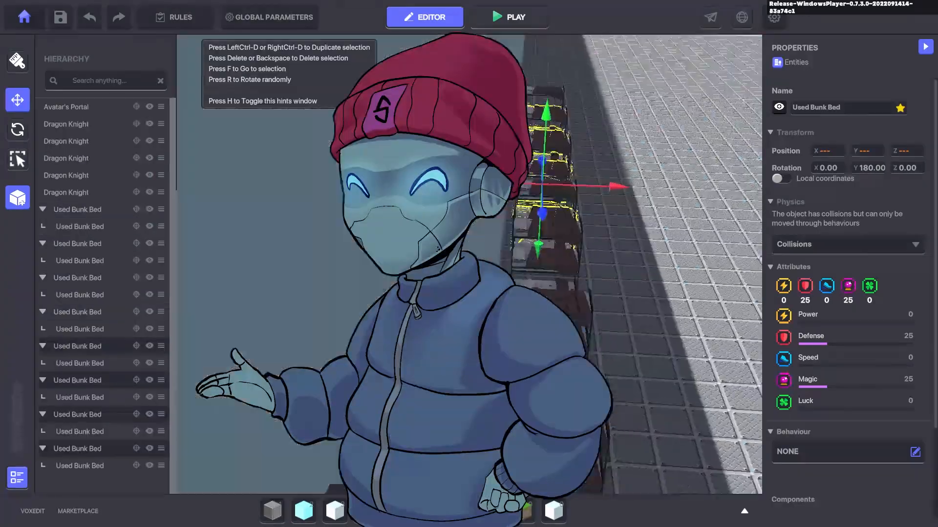
key(a)
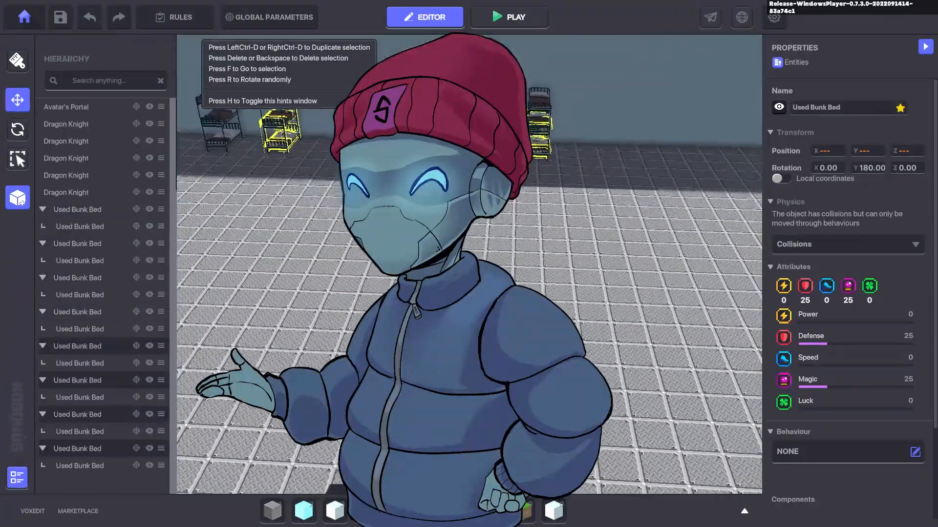
key(e)
key(d)
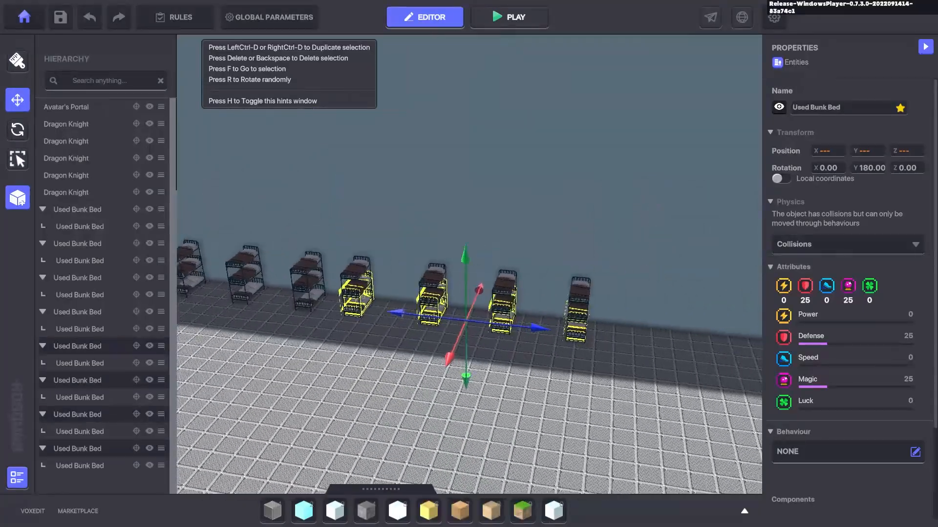
- Duplicate the four selected bunk stacks further along the wall to extend the row to twelve
key(ctrl+d)
key(s)
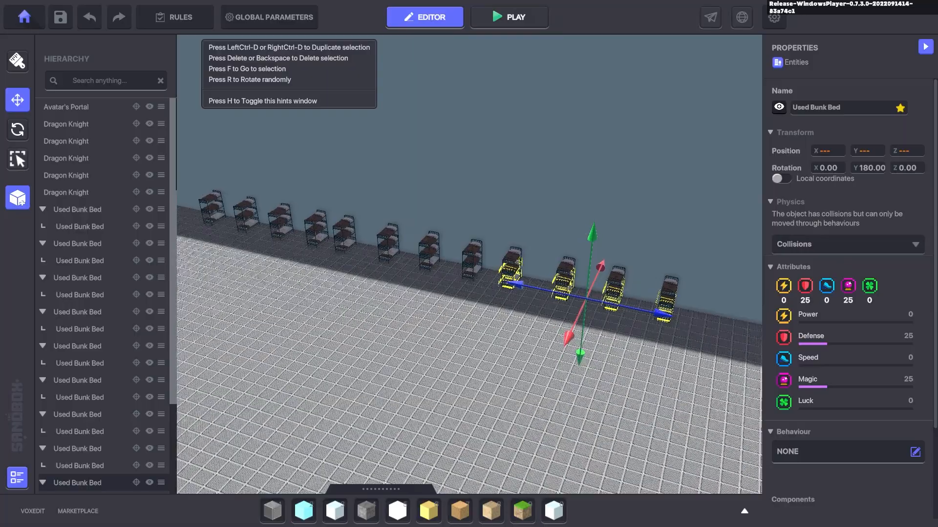
key(w)
key(d)
key(s)
key(s)
key(a)
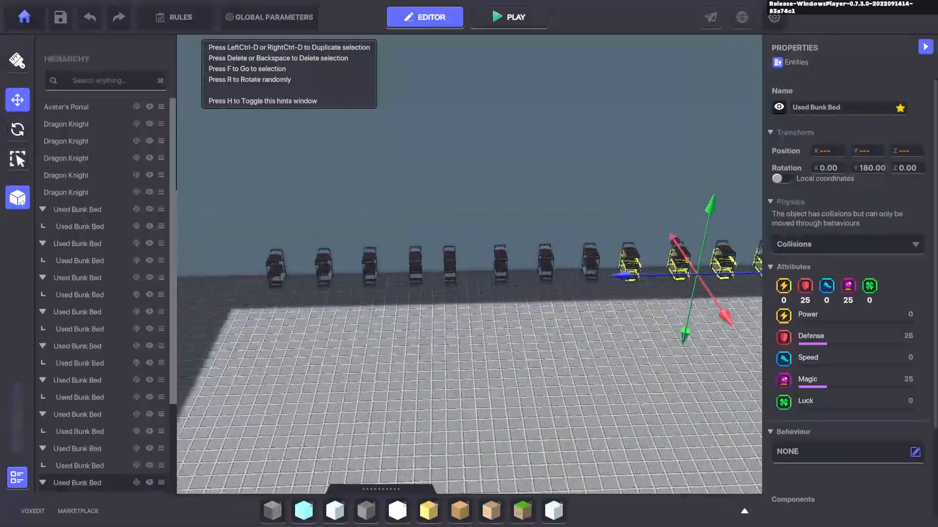
key(Escape)
key(s)
key(d)
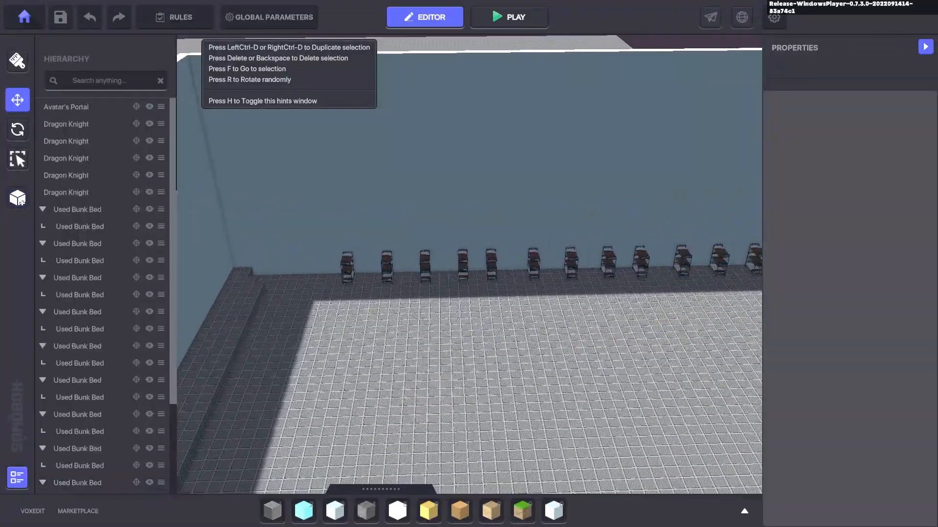
- Select bunk stacks in the row and duplicate them along the wall toward the room's far corner
drag(278, 224, 677, 304)
key(d)
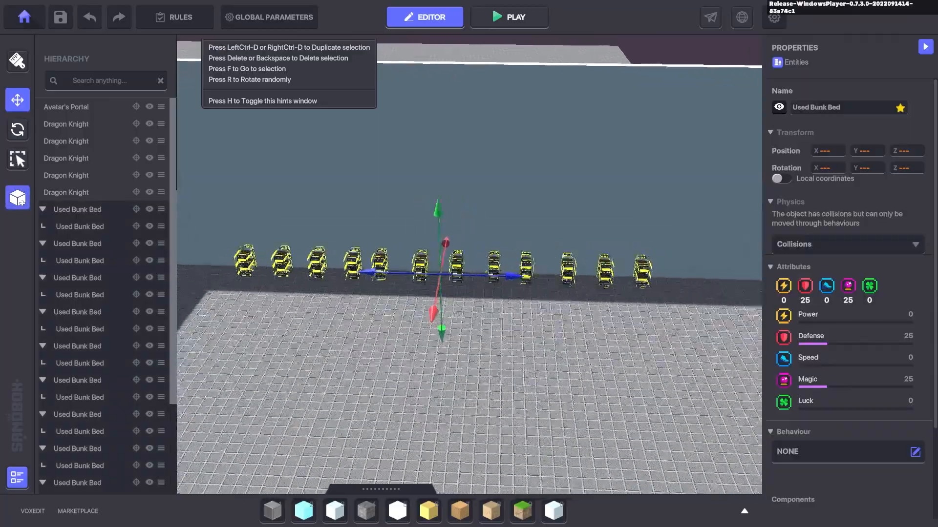
key(d)
key(s)
key(d)
key(w)
key(Escape)
drag(402, 310, 551, 269)
key(ctrl+d)
drag(471, 293, 613, 297)
key(w)
key(d)
key(Escape)
- Delete the surplus bunk bed from the extended row
click(401, 178)
key(Delete)
key(a)
key(s)
key(a)
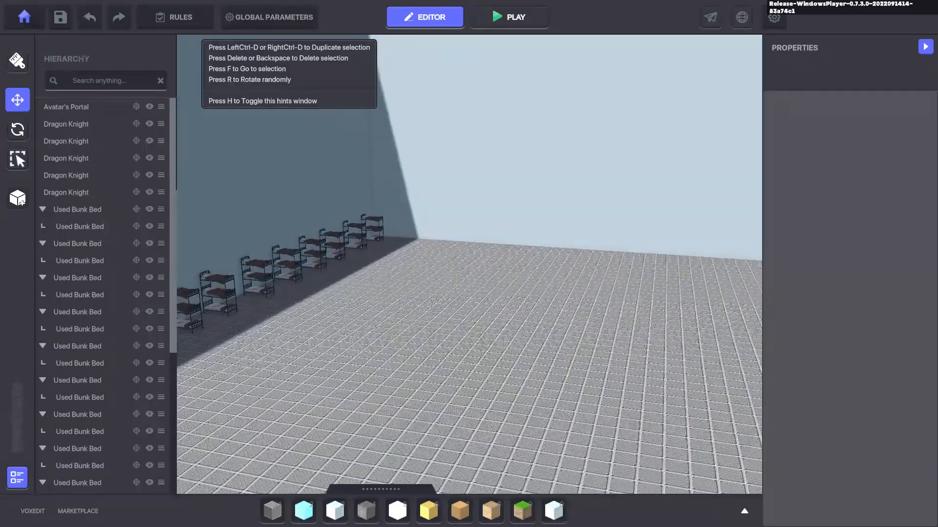
- Try stacking a copy of the row's first parented bunk bed on top of the original at Y 4.51, and delete the copy
key(s)
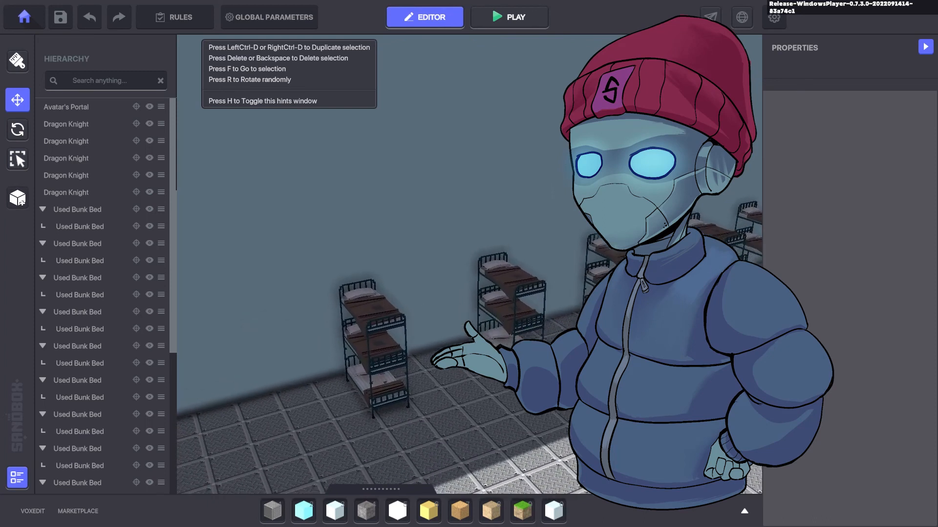
click(375, 313)
key(Escape)
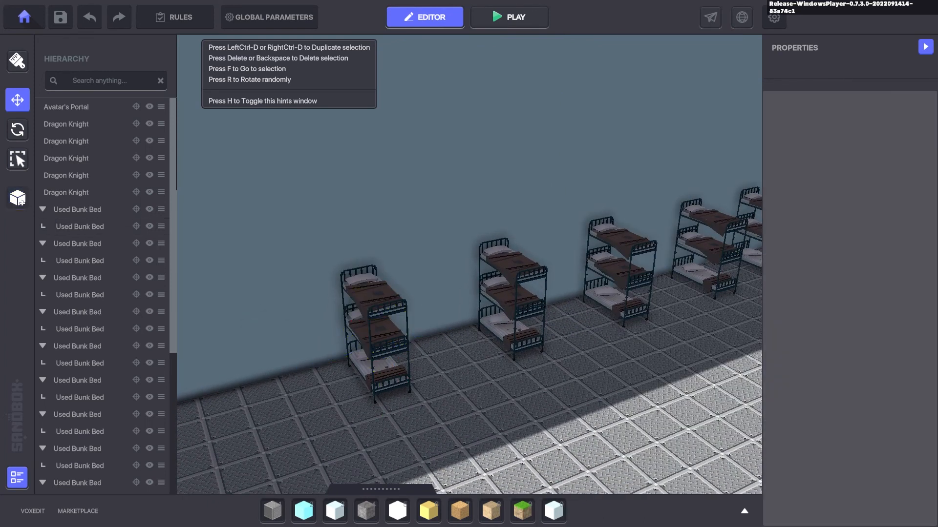
click(375, 332)
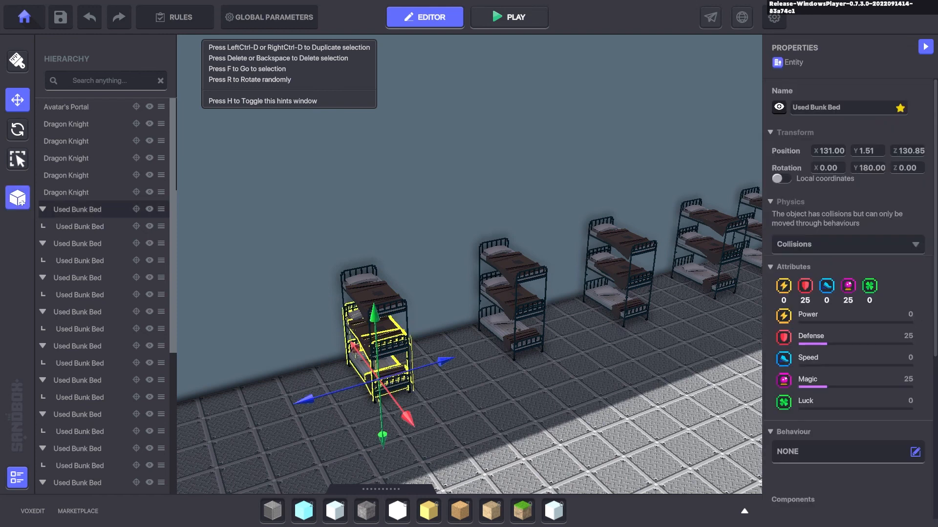
key(d)
key(s)
shift+click(320, 288)
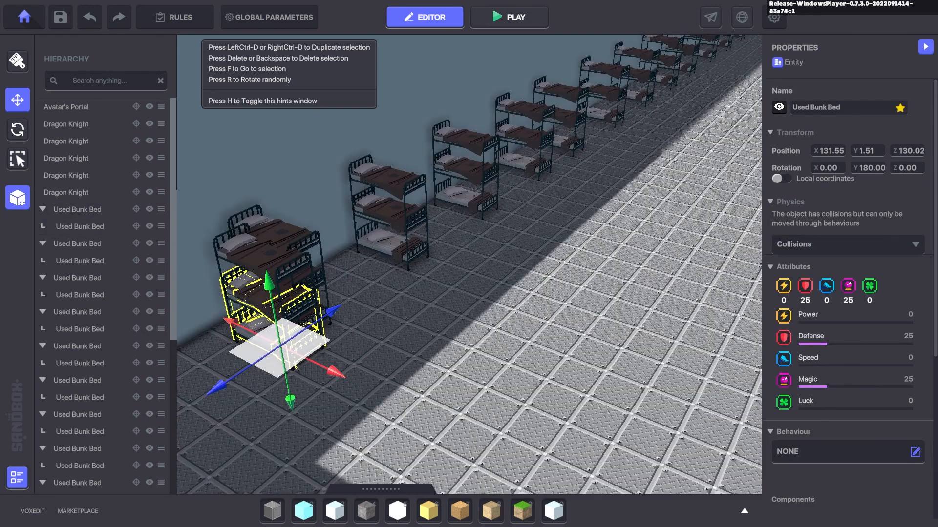
drag(269, 278, 265, 141)
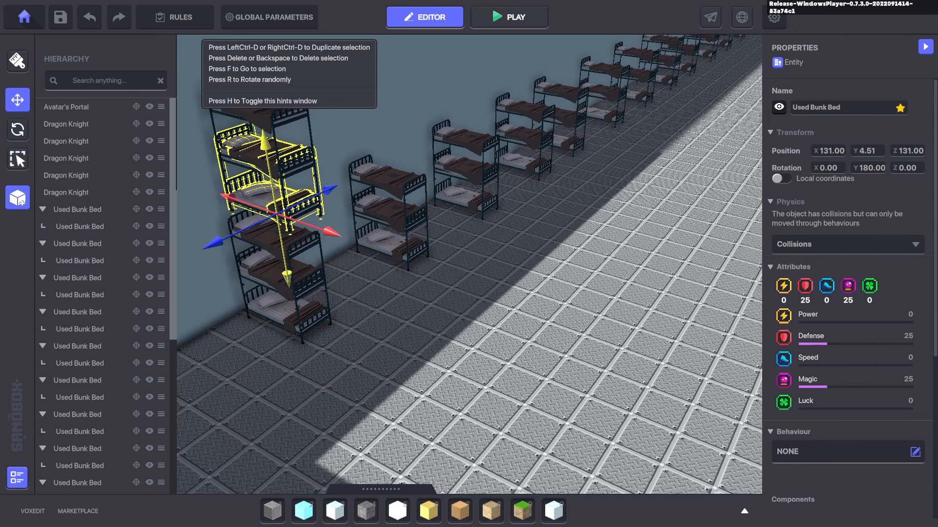
key(Delete)
- Duplicate the upper bed of the row's first stack and raise the copy above it, aligned at X 131, Z 131
click(272, 235)
mouse_move(267, 217)
mouse_down()
mouse_move(261, 154)
mouse_move(274, 221)
mouse_up()
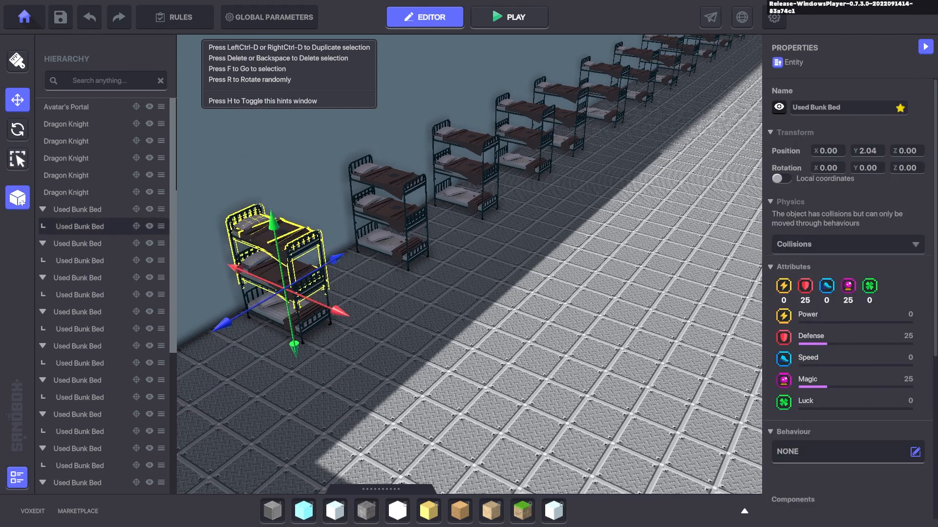
key(ctrl+d)
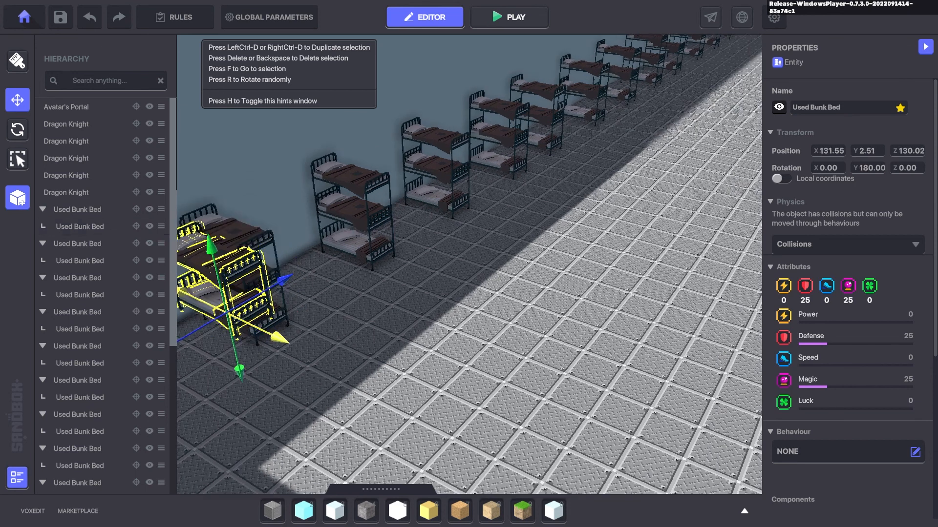
key(f)
drag(527, 314, 526, 286)
key(ctrl+d)
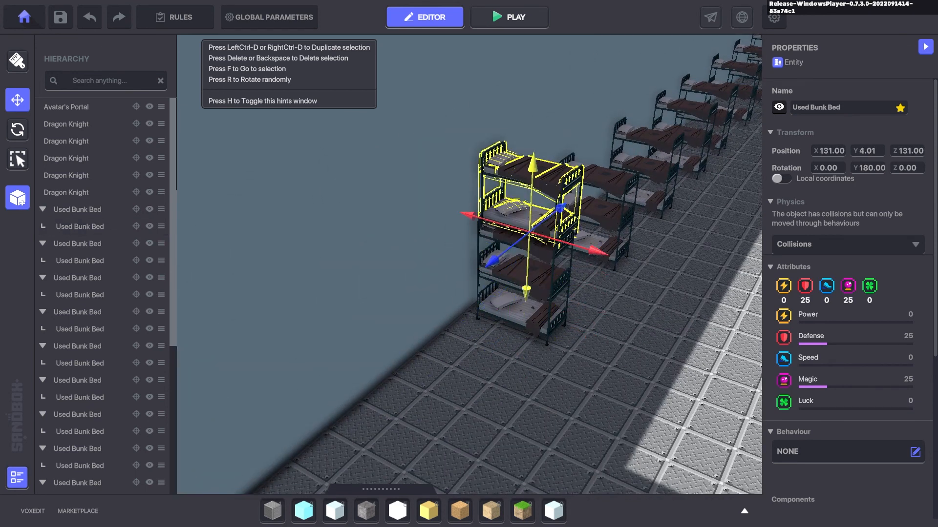